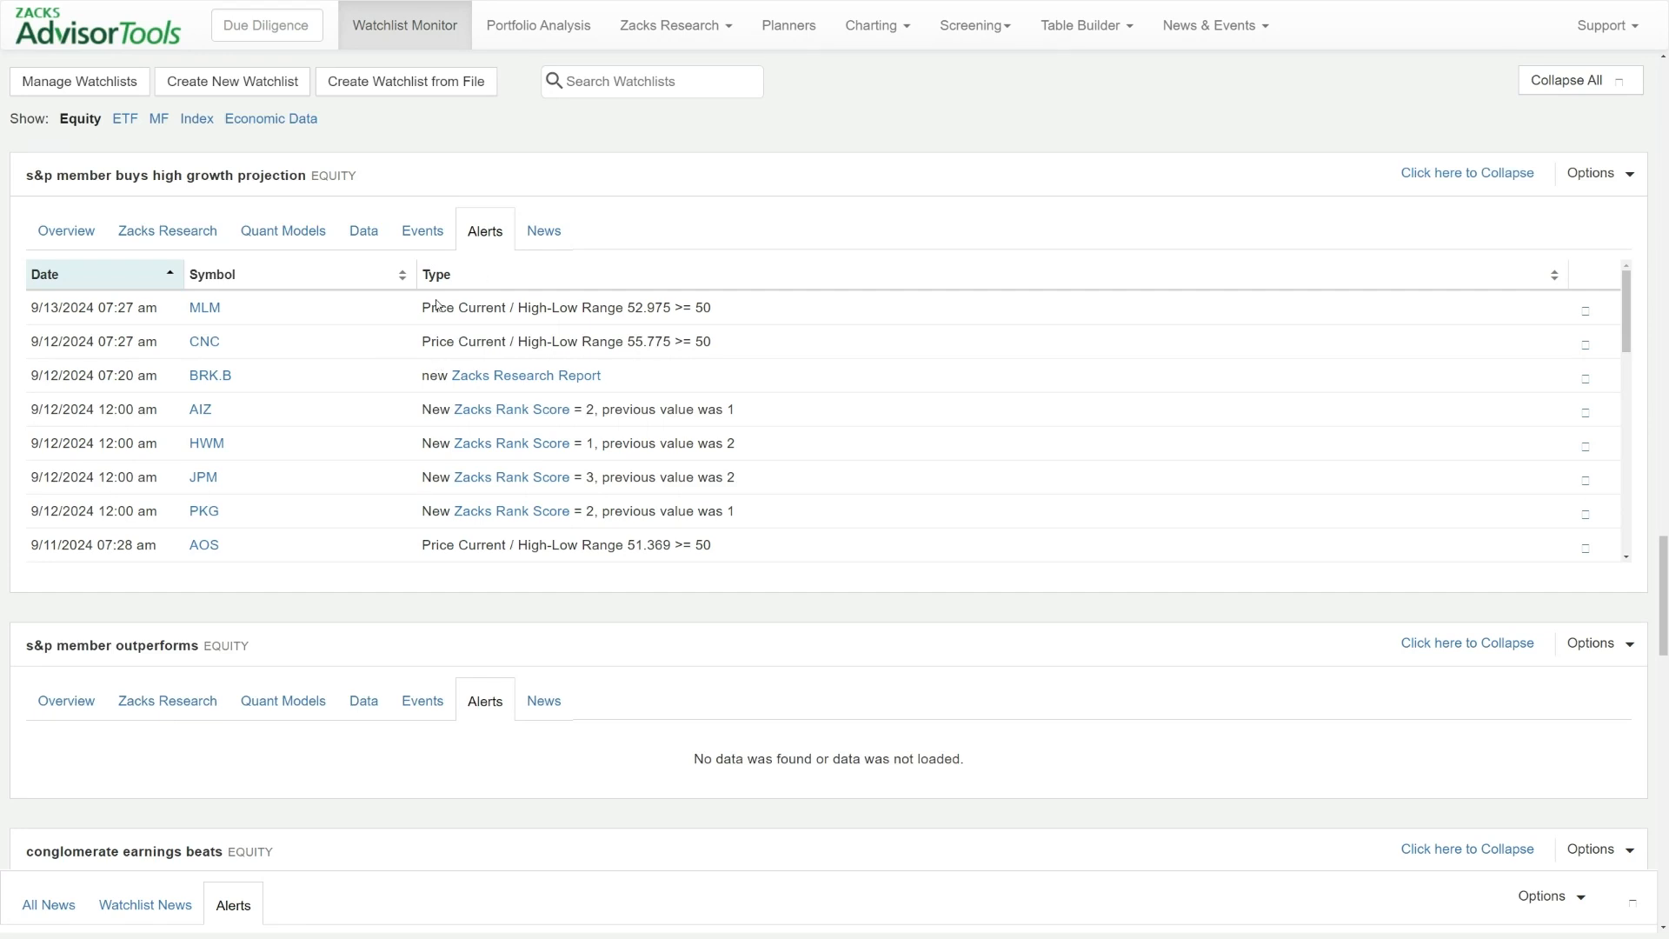
Open the watchlist alert settings for the "s&p member buys high growth projection" equity watchlist
scroll(435, 308, up, 1)
scroll(452, 310, down, 2)
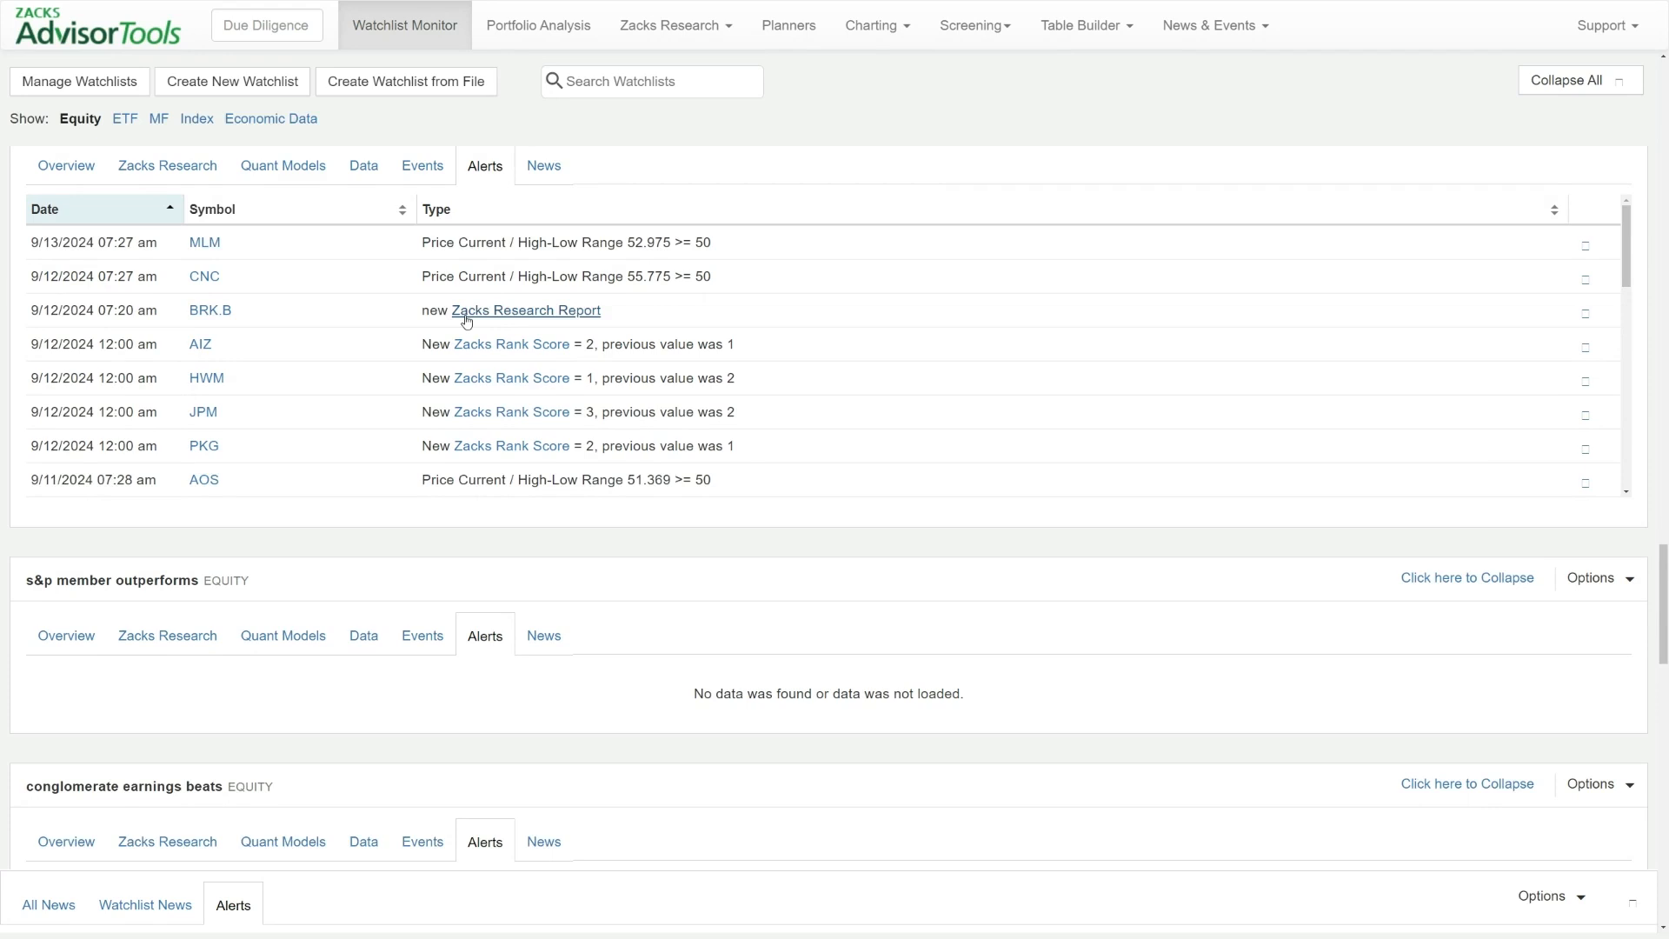
scroll(1460, 212, up, 1)
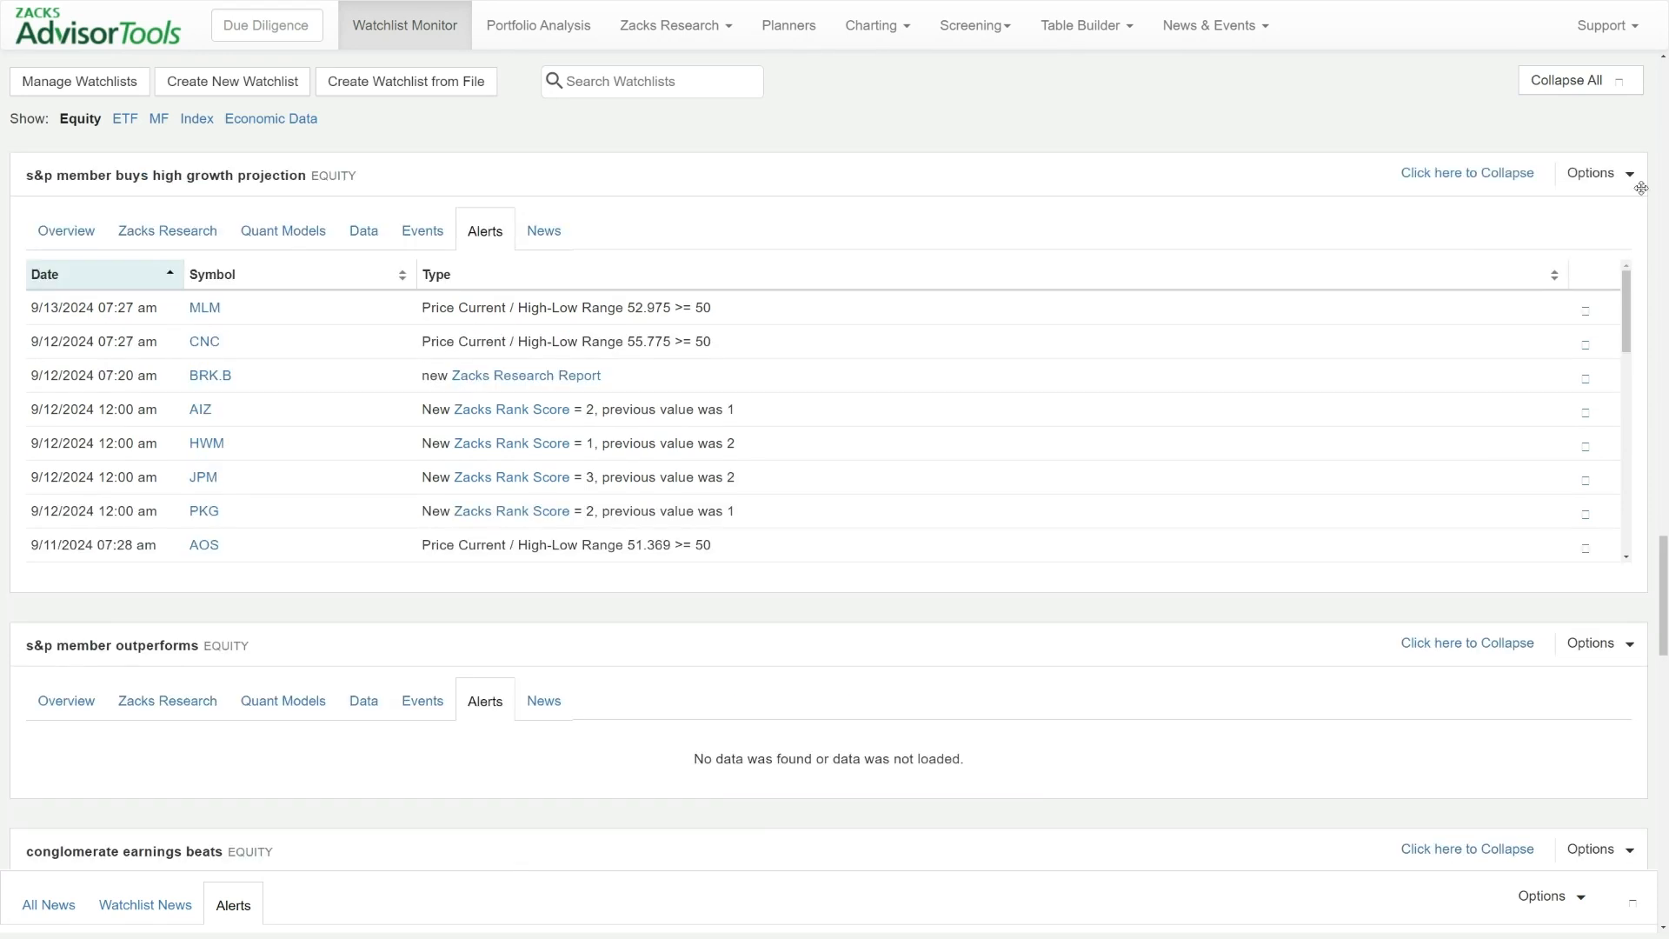
click(1595, 175)
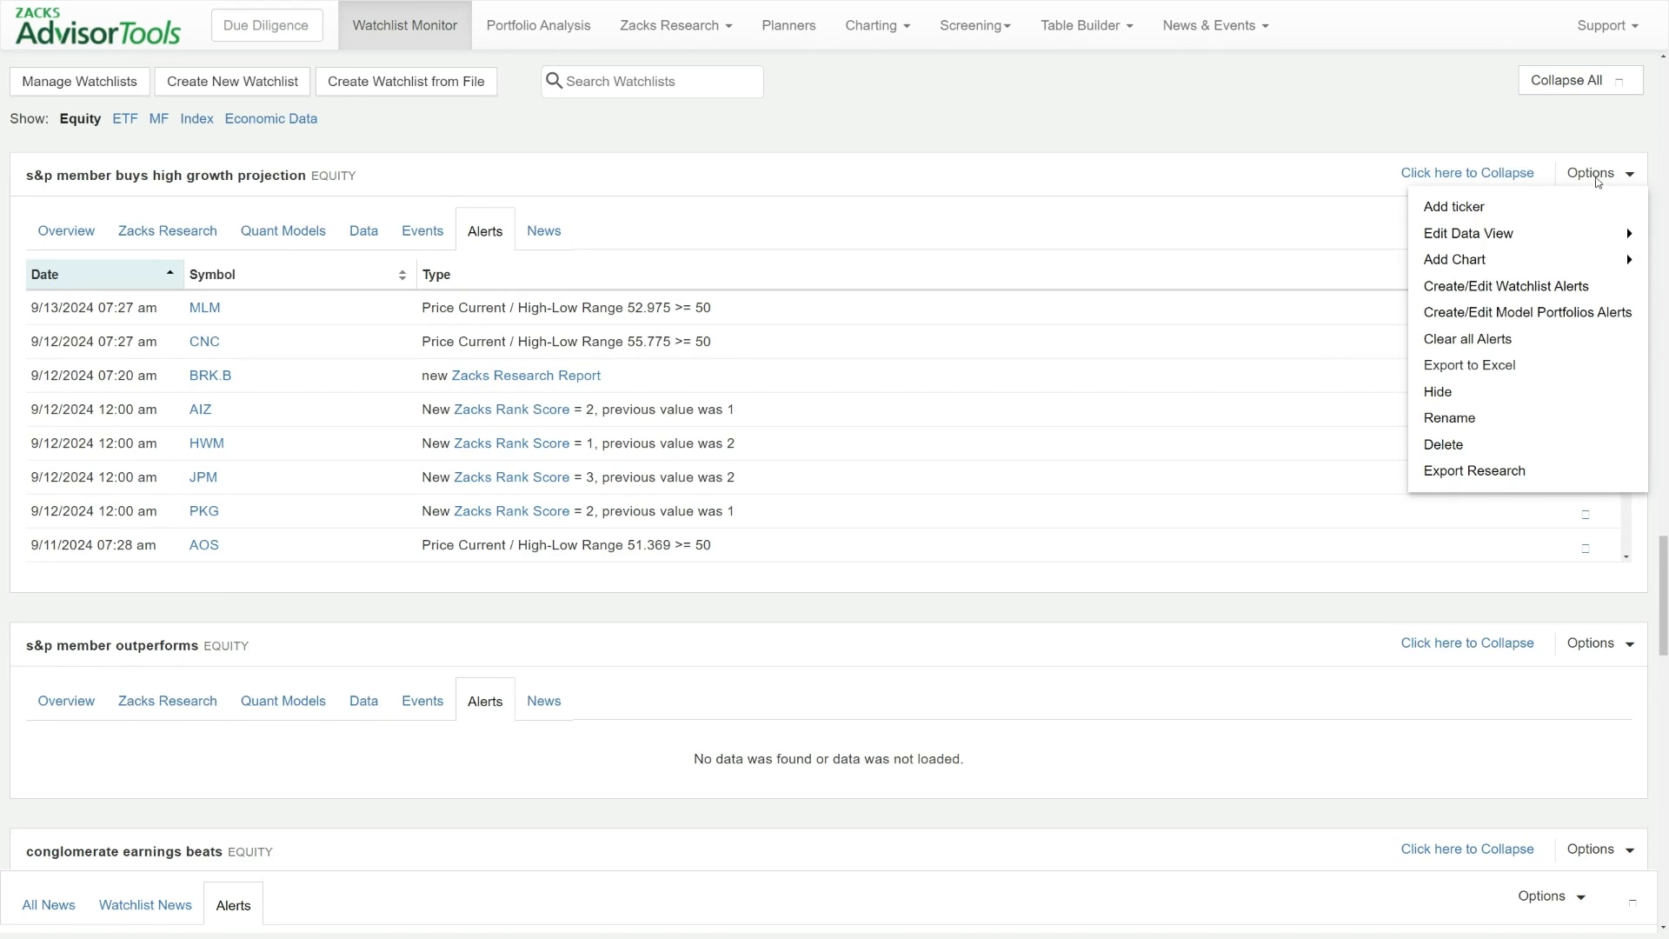
click(1519, 290)
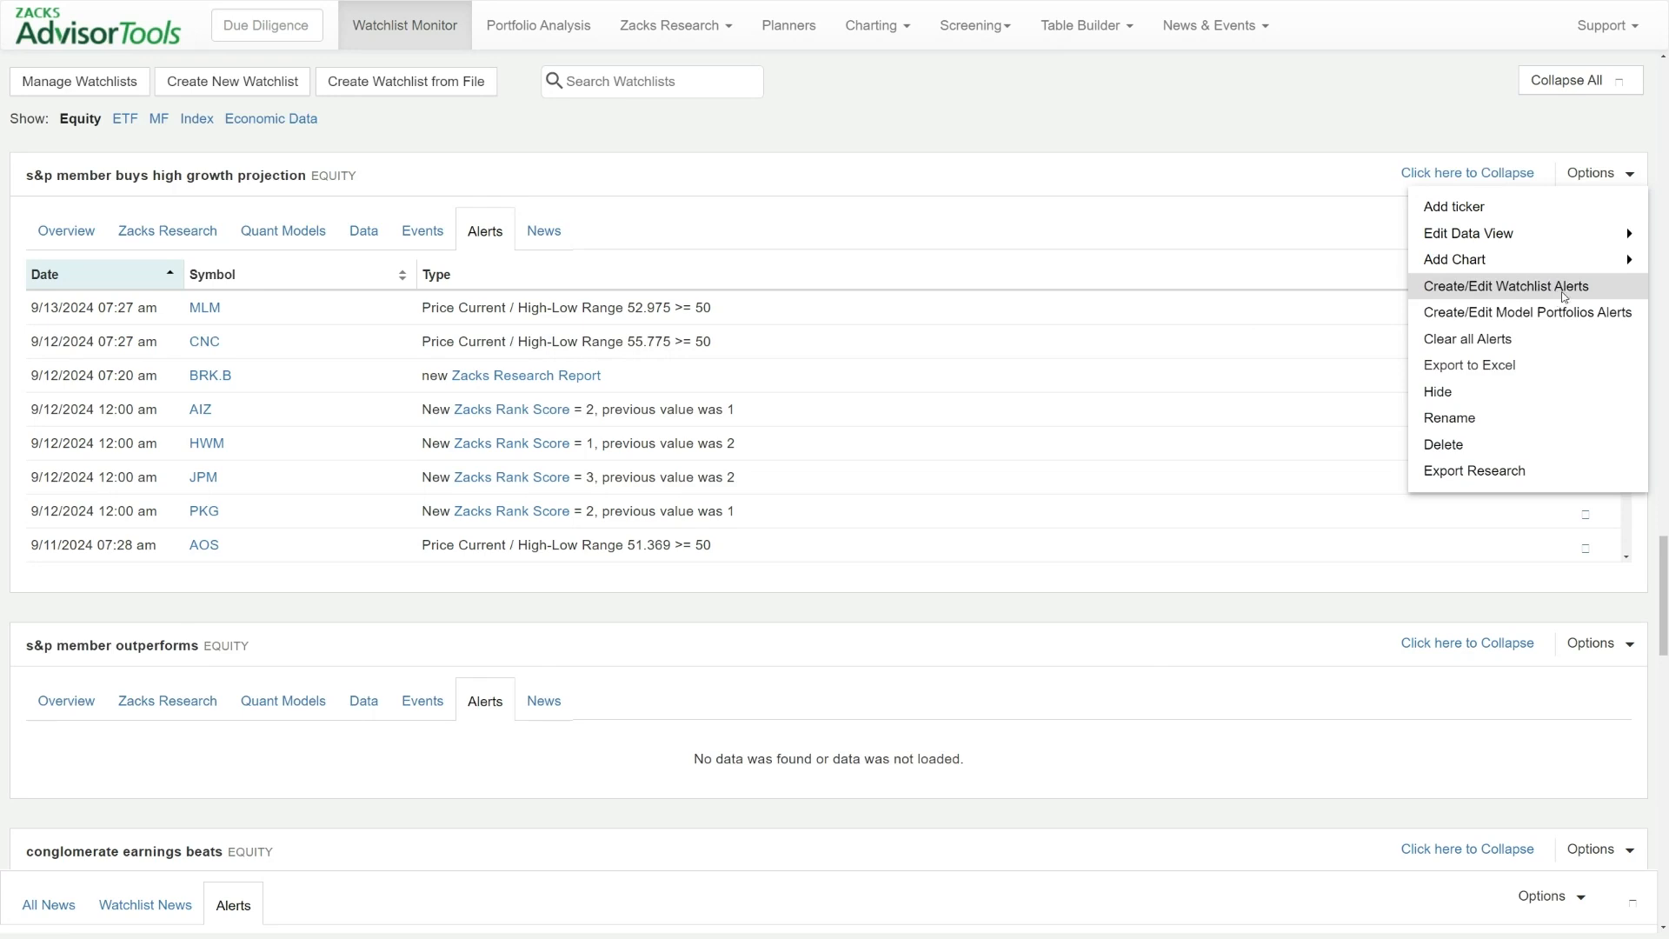
click(1556, 296)
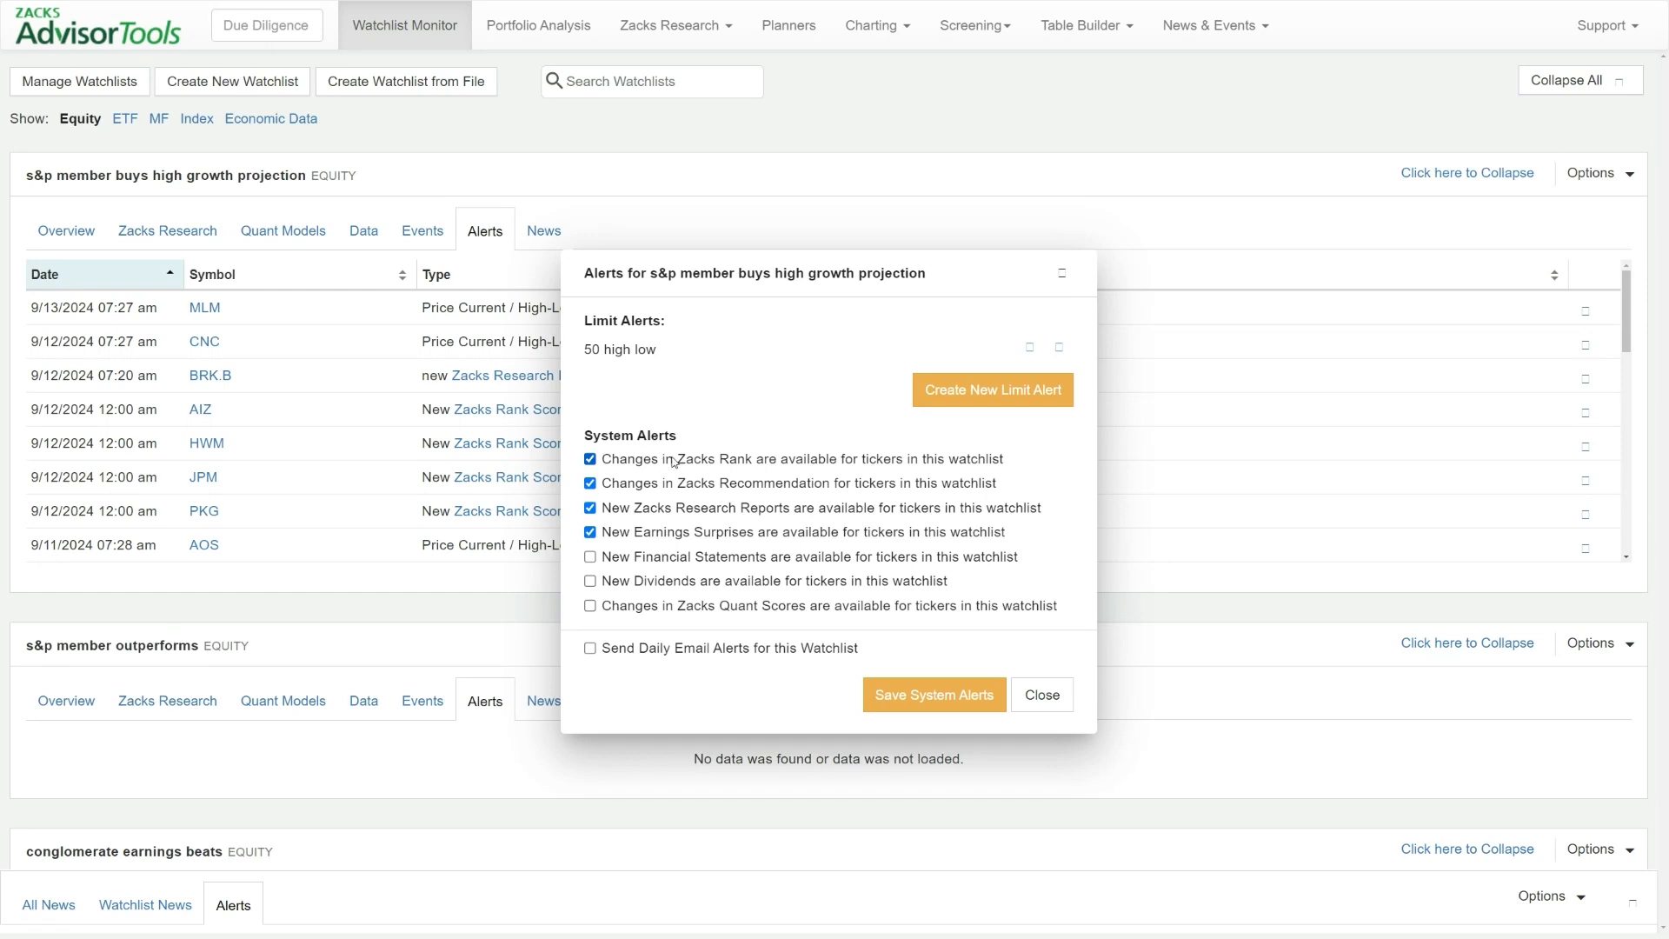
Enable the system alert for changes in Zacks Quant Scores, keeping the Zacks Rank and Zacks Recommendation alerts selected
double_click(667, 461)
click(672, 480)
click(670, 484)
click(636, 605)
Start a new limit alert for the watchlist and choose Price Change % - 1 Day as its metric
click(933, 395)
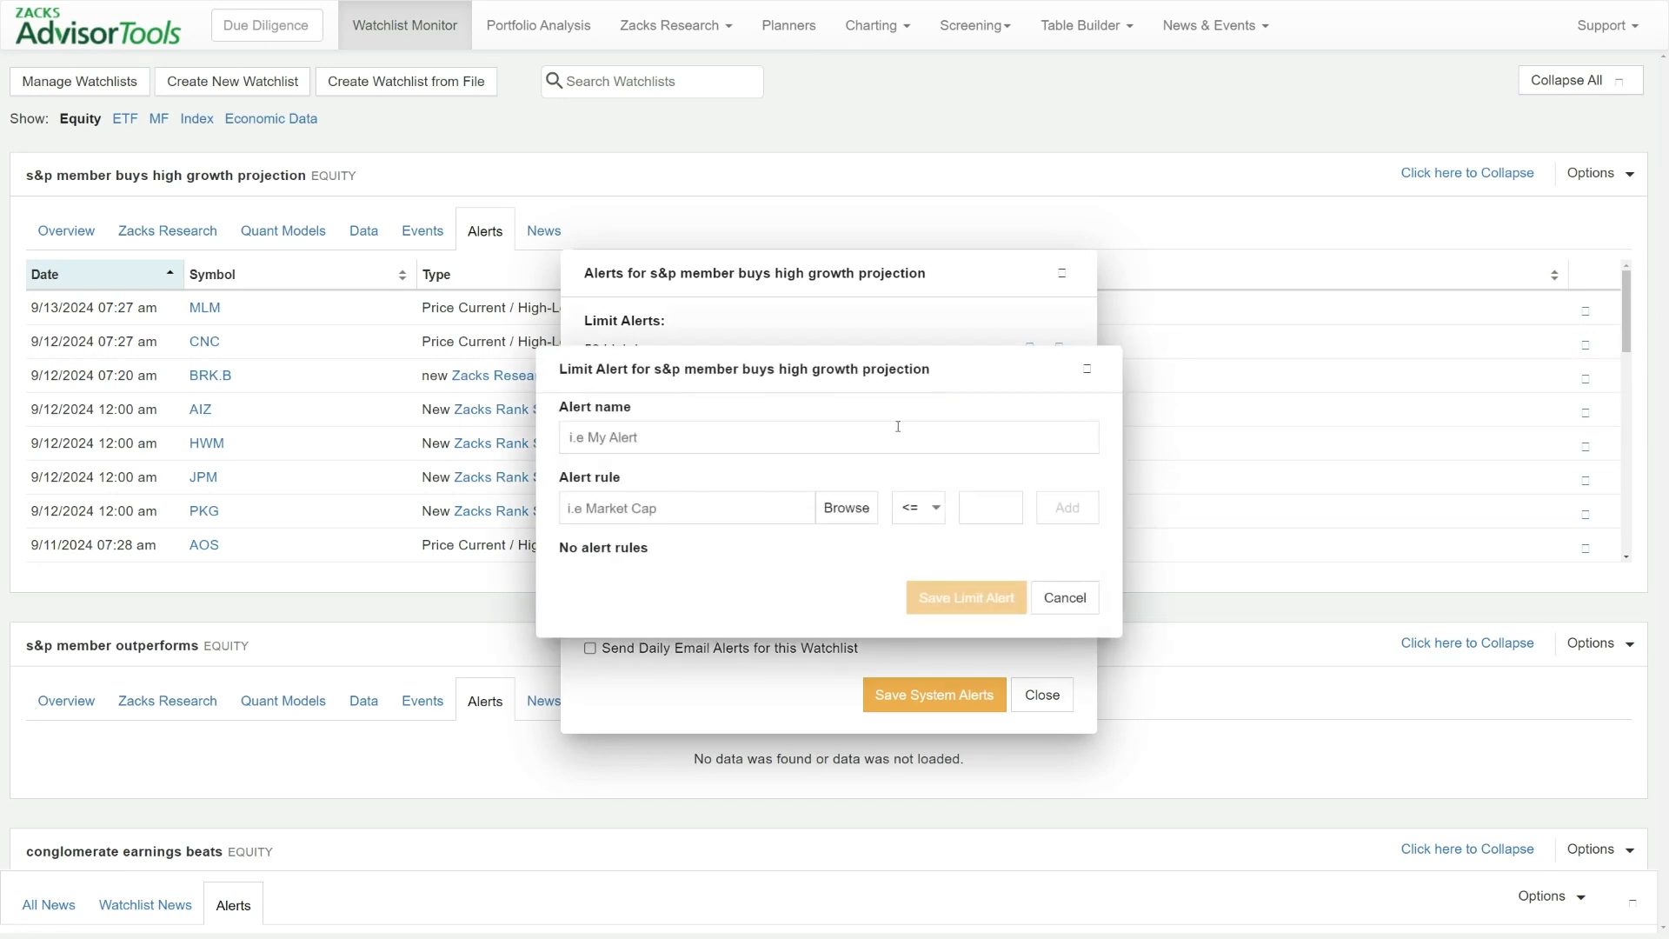
click(846, 508)
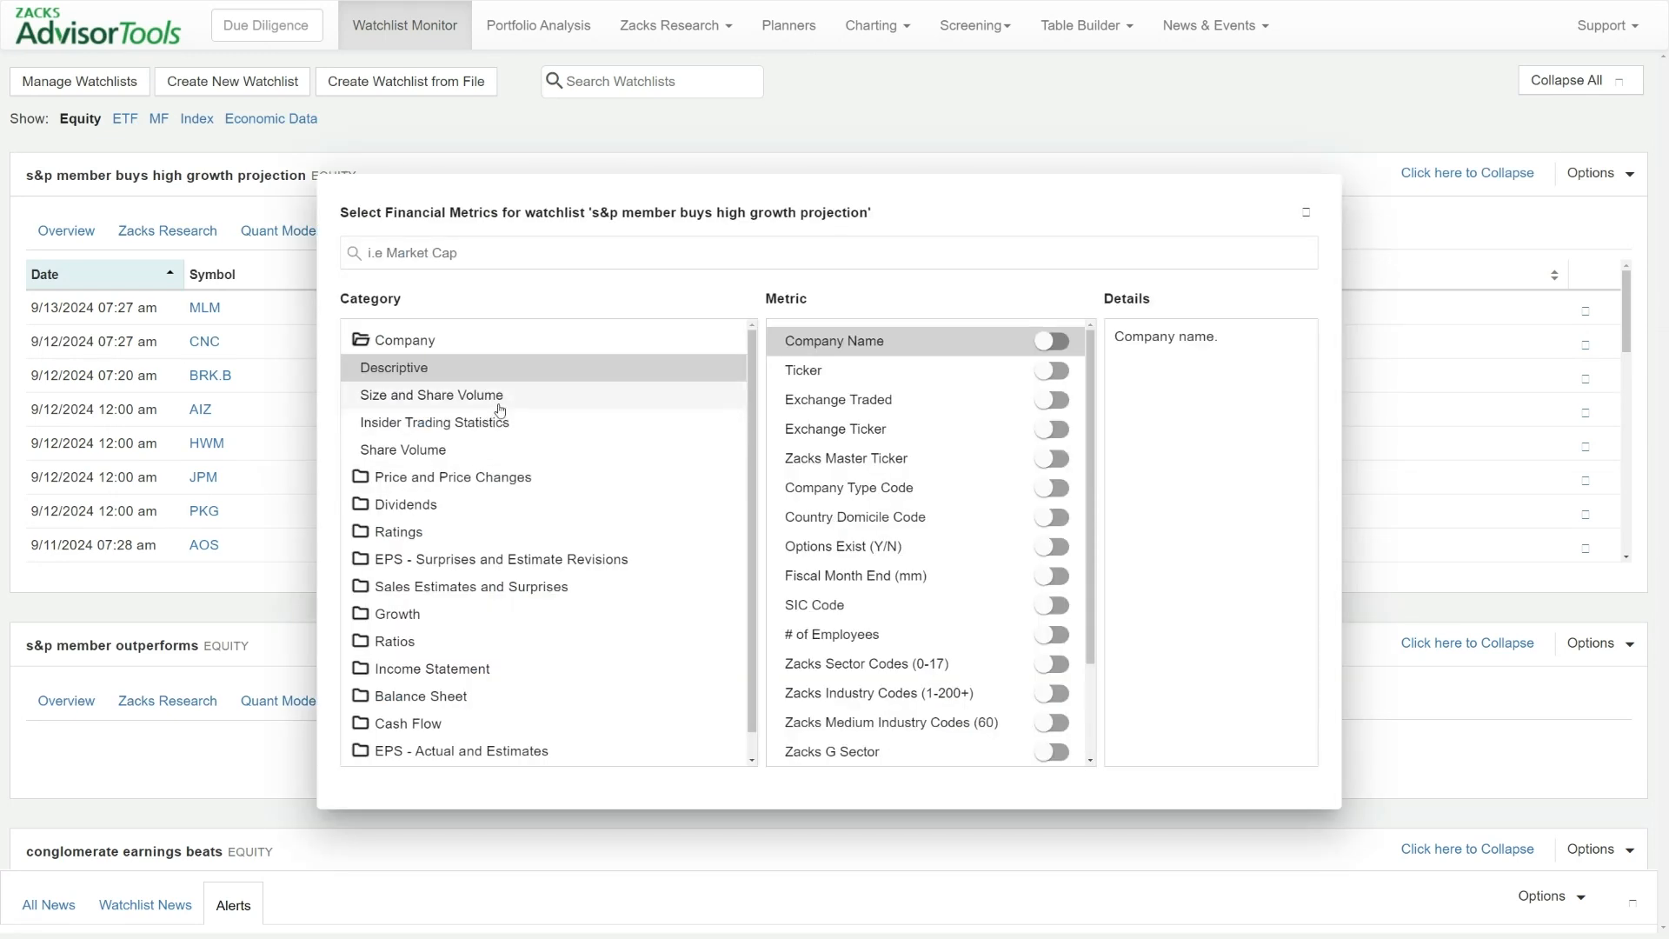
click(471, 478)
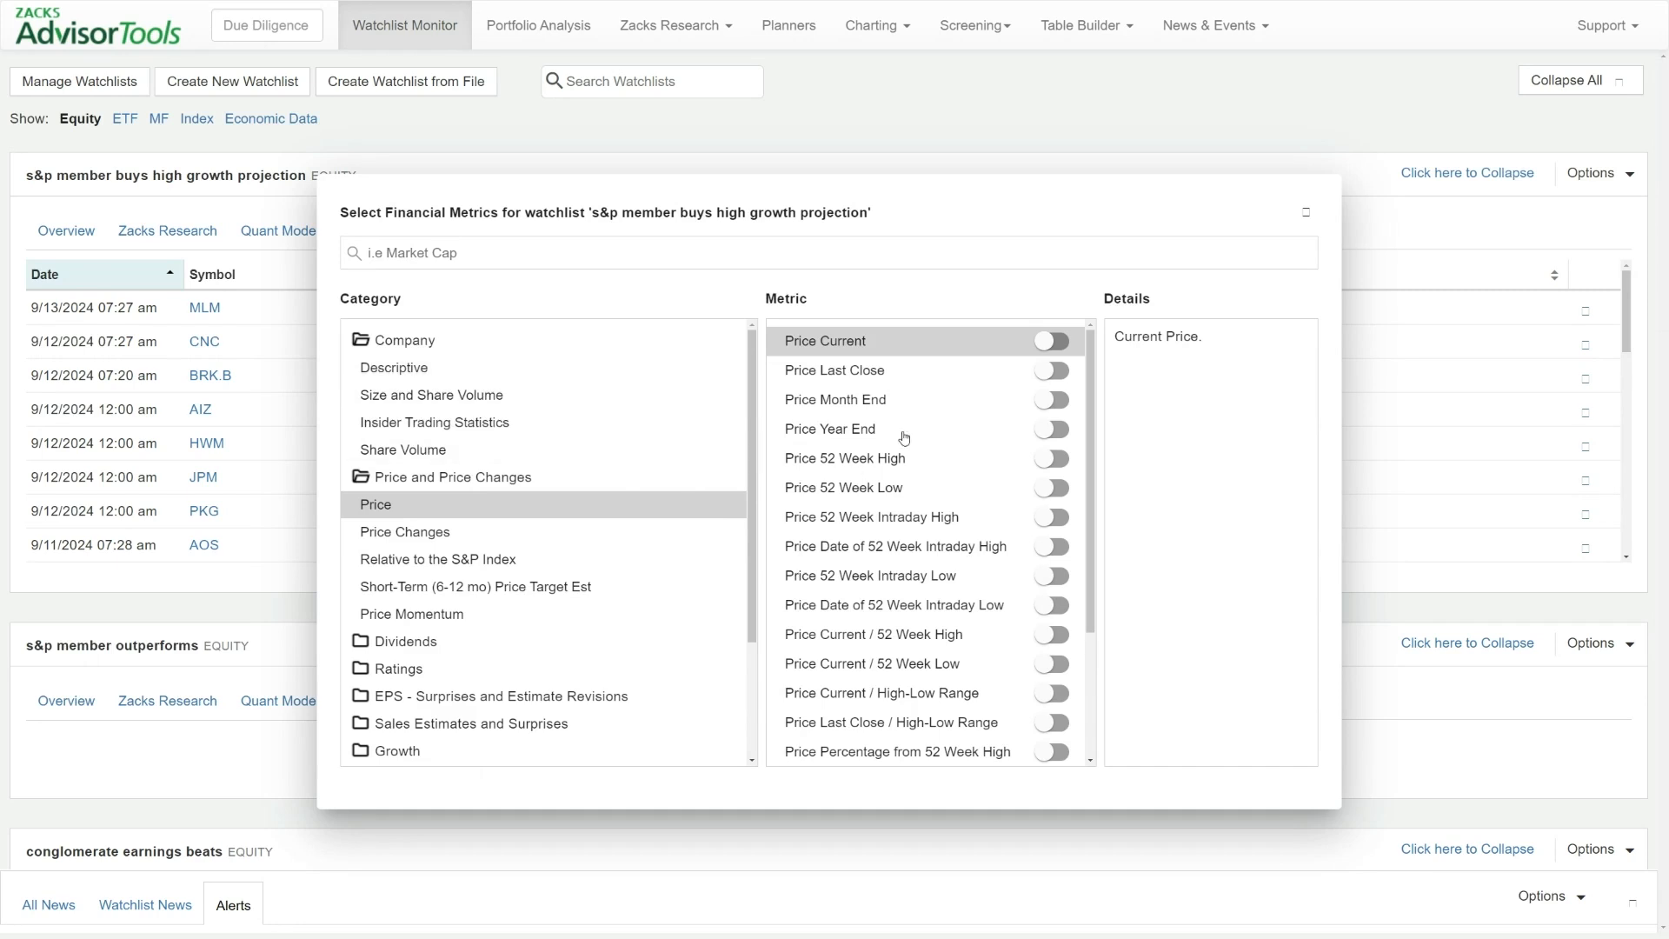
click(460, 533)
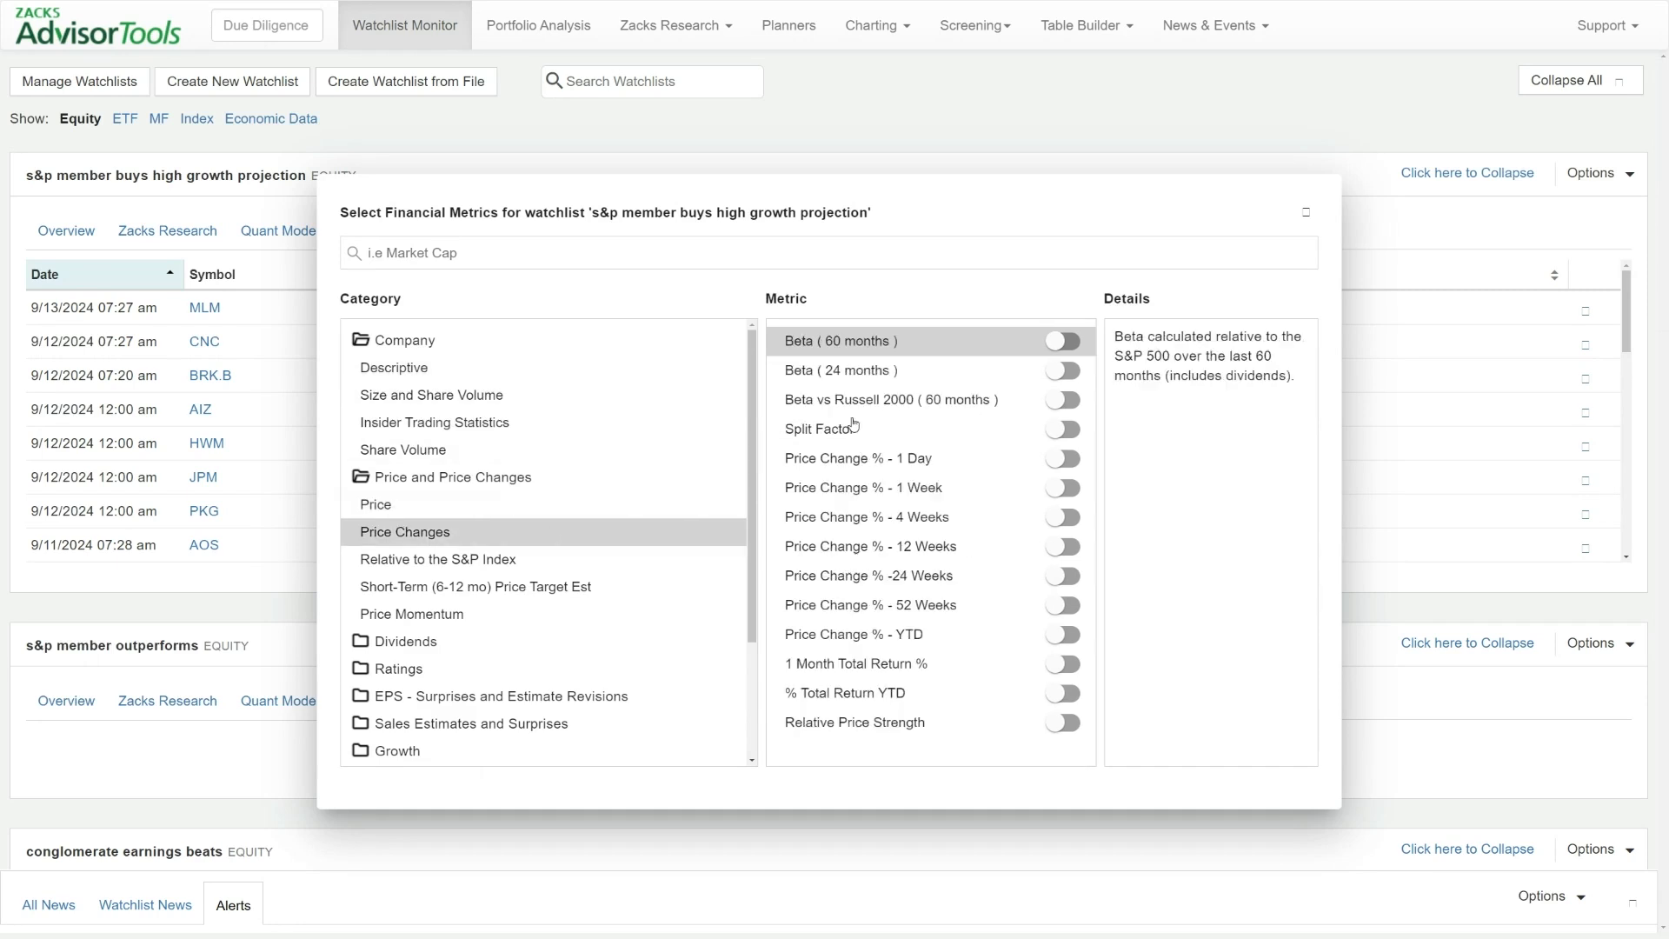
click(1057, 465)
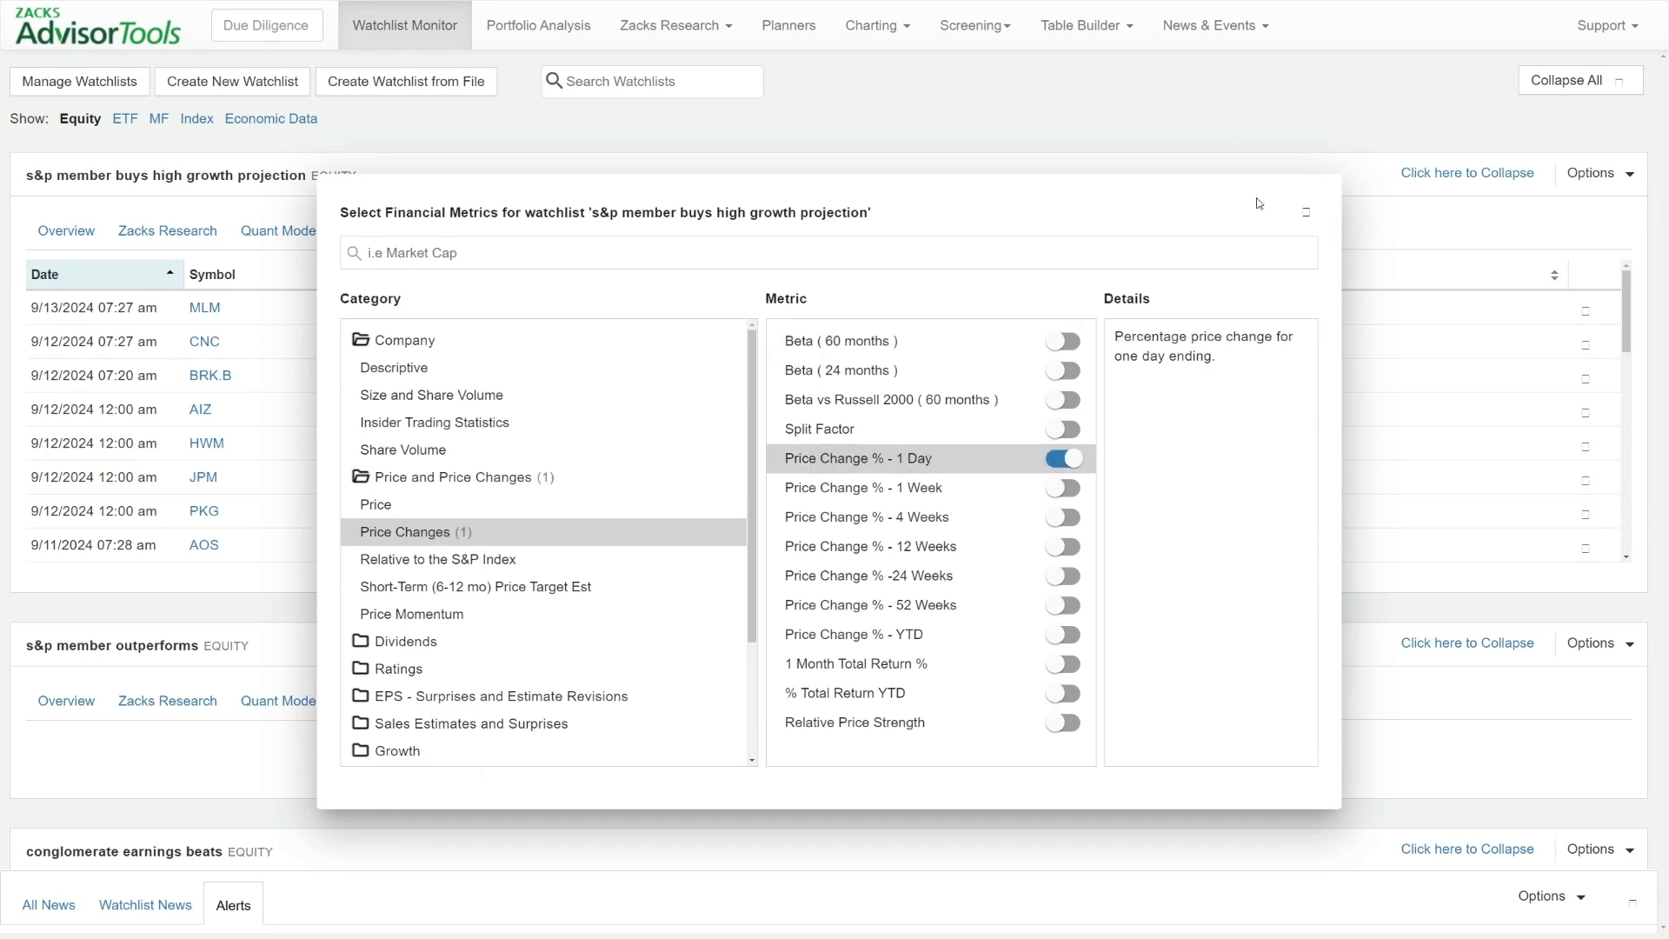
click(1305, 213)
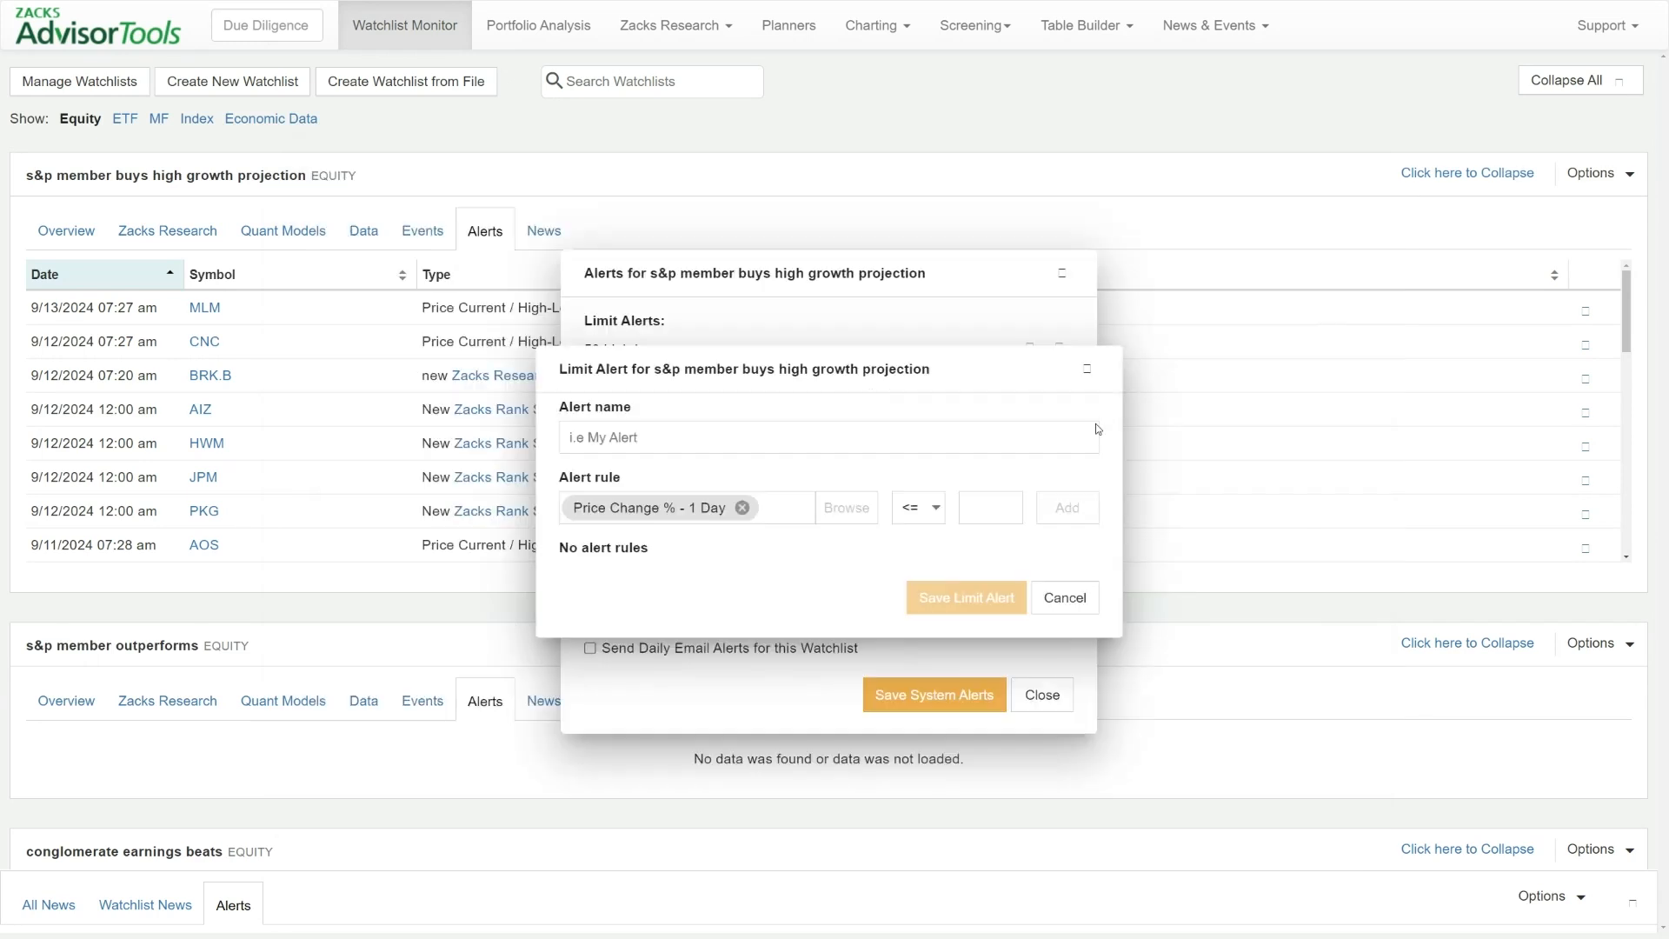
Add the one-day price change rule to the limit alert with the condition >= 3
click(928, 520)
click(908, 546)
text(3)
click(1064, 508)
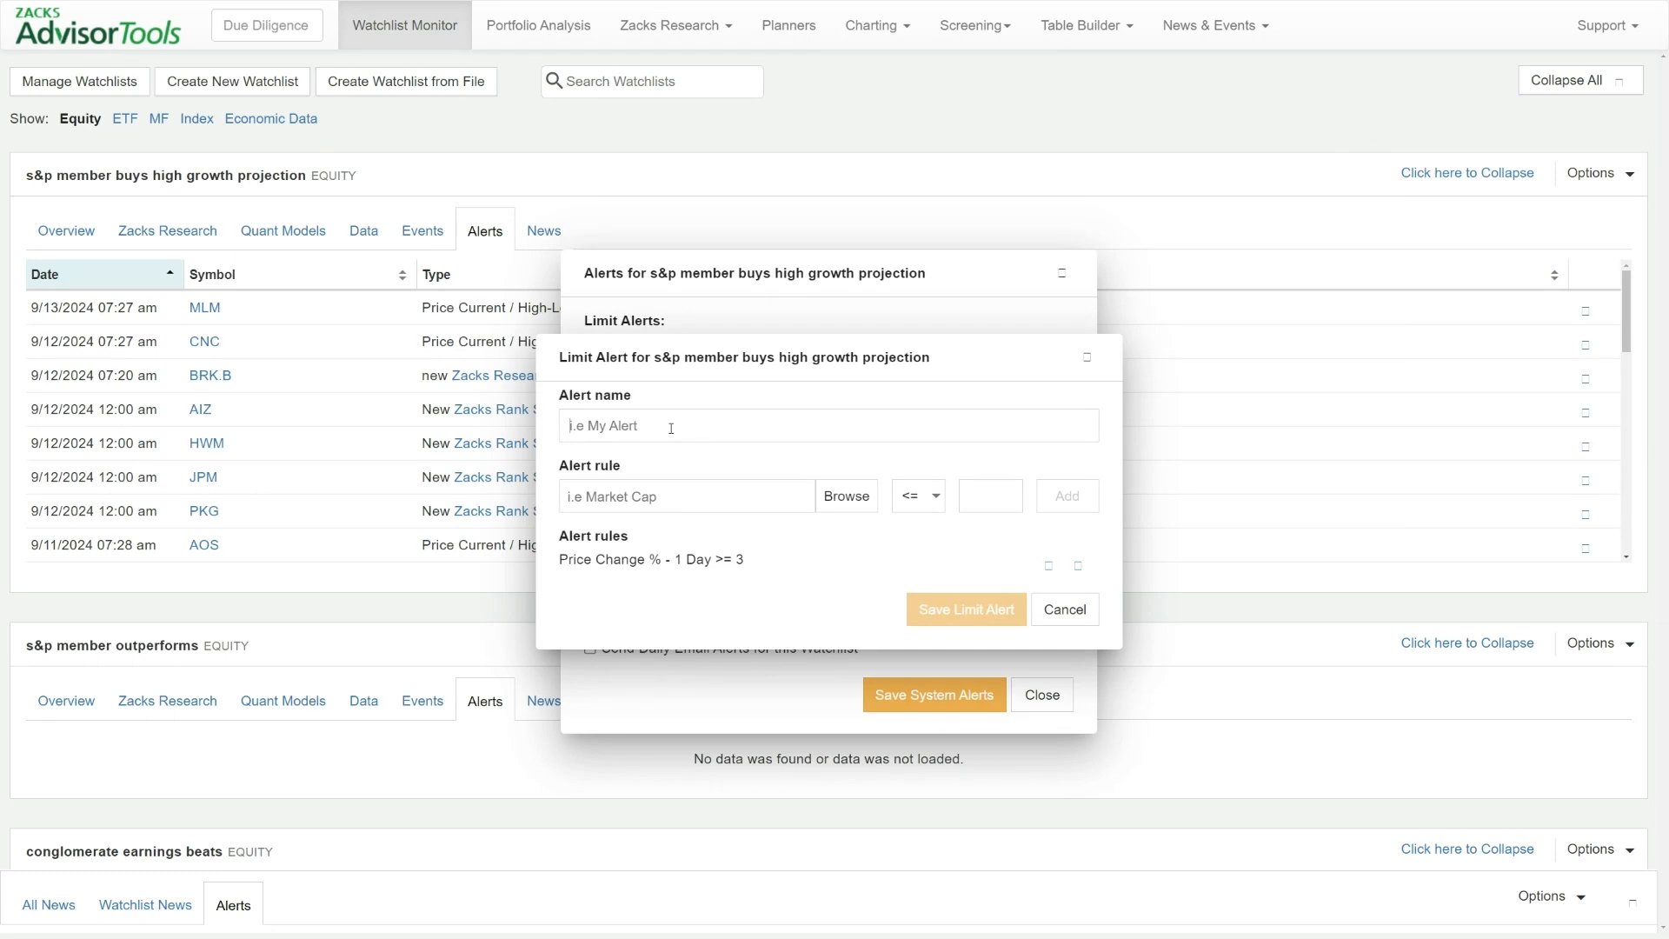
Save the limit alert as "daily price 3%", then select daily email alerts for the watchlist and close its alert settings
text(daily price 3%)
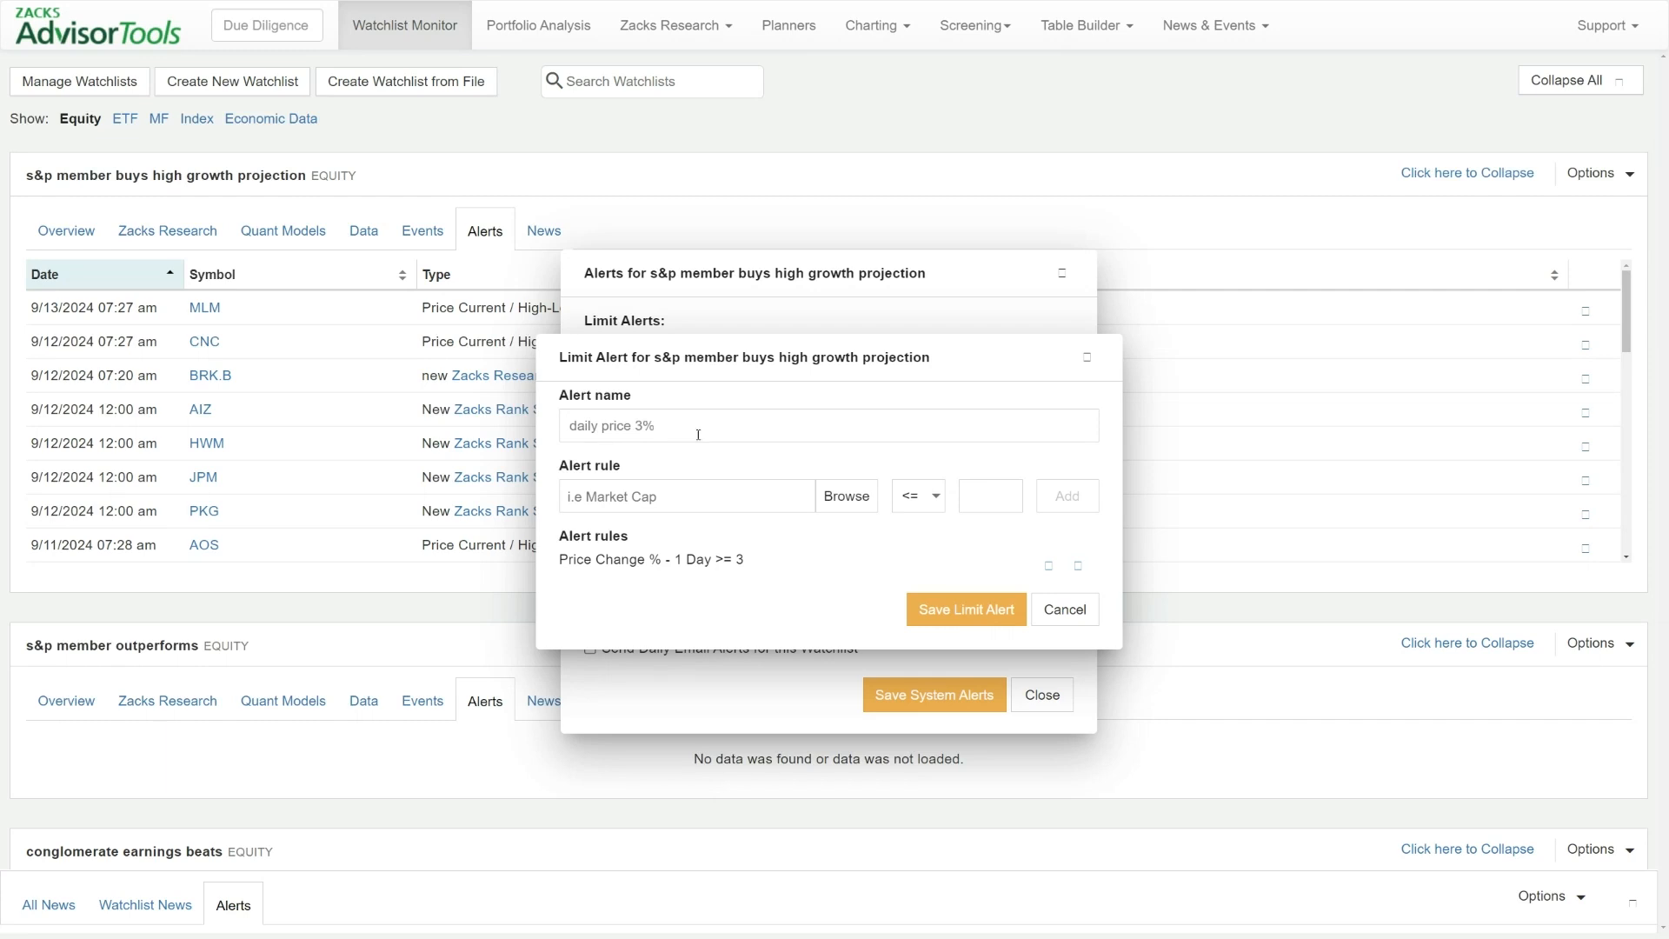
click(941, 605)
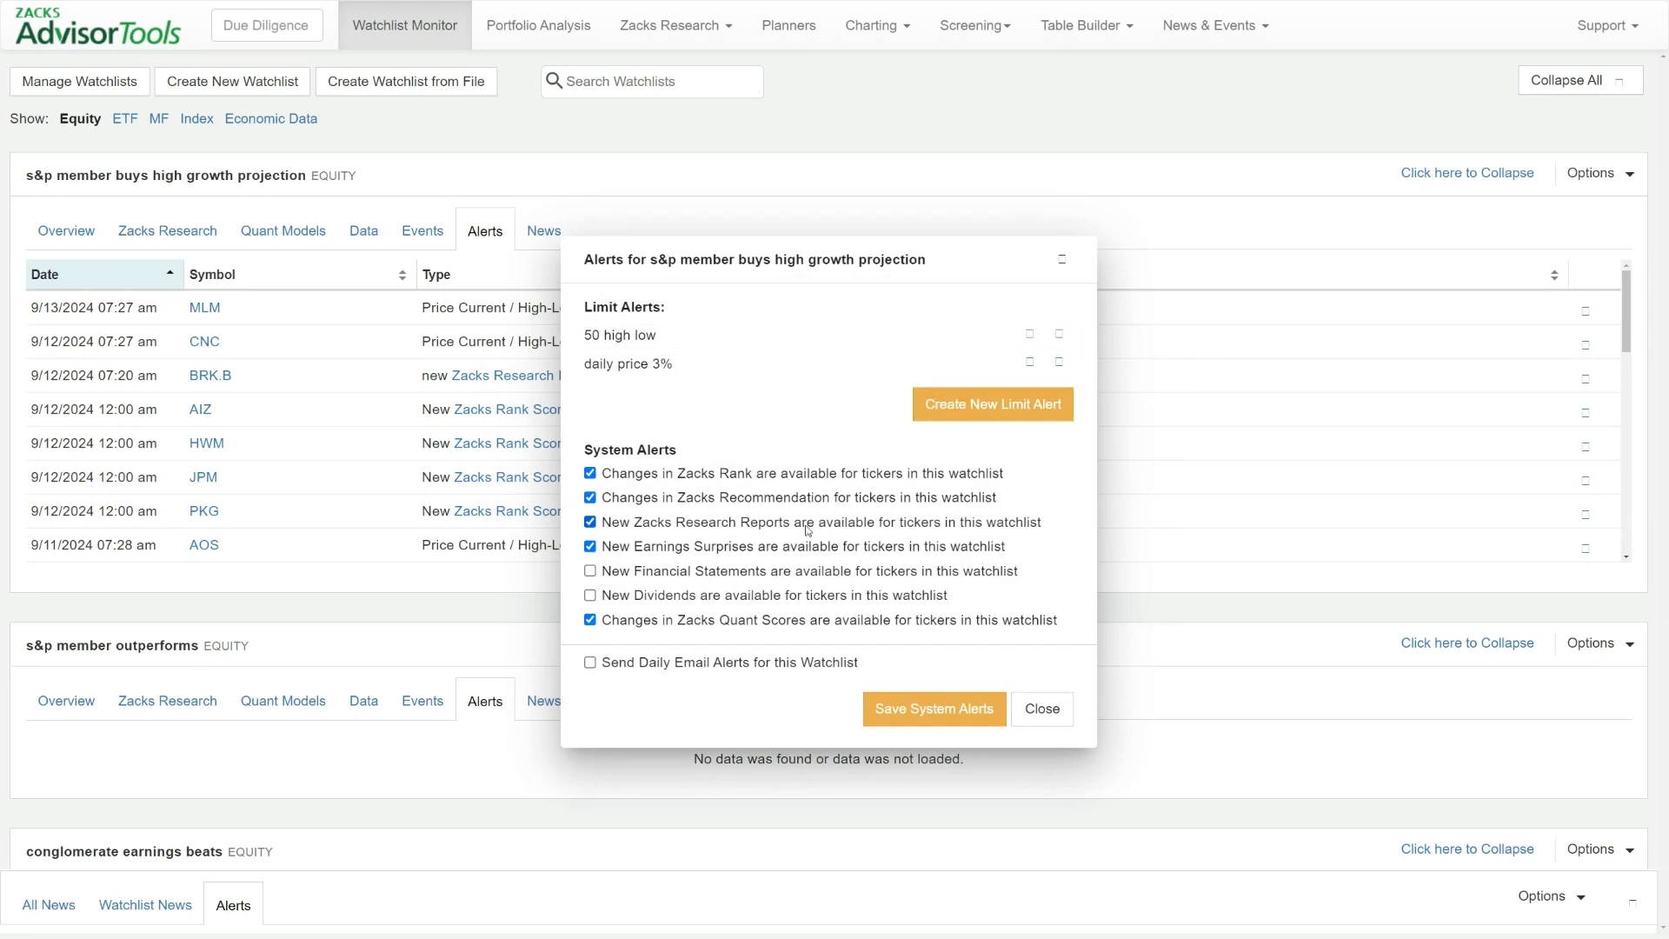
click(631, 666)
click(1068, 270)
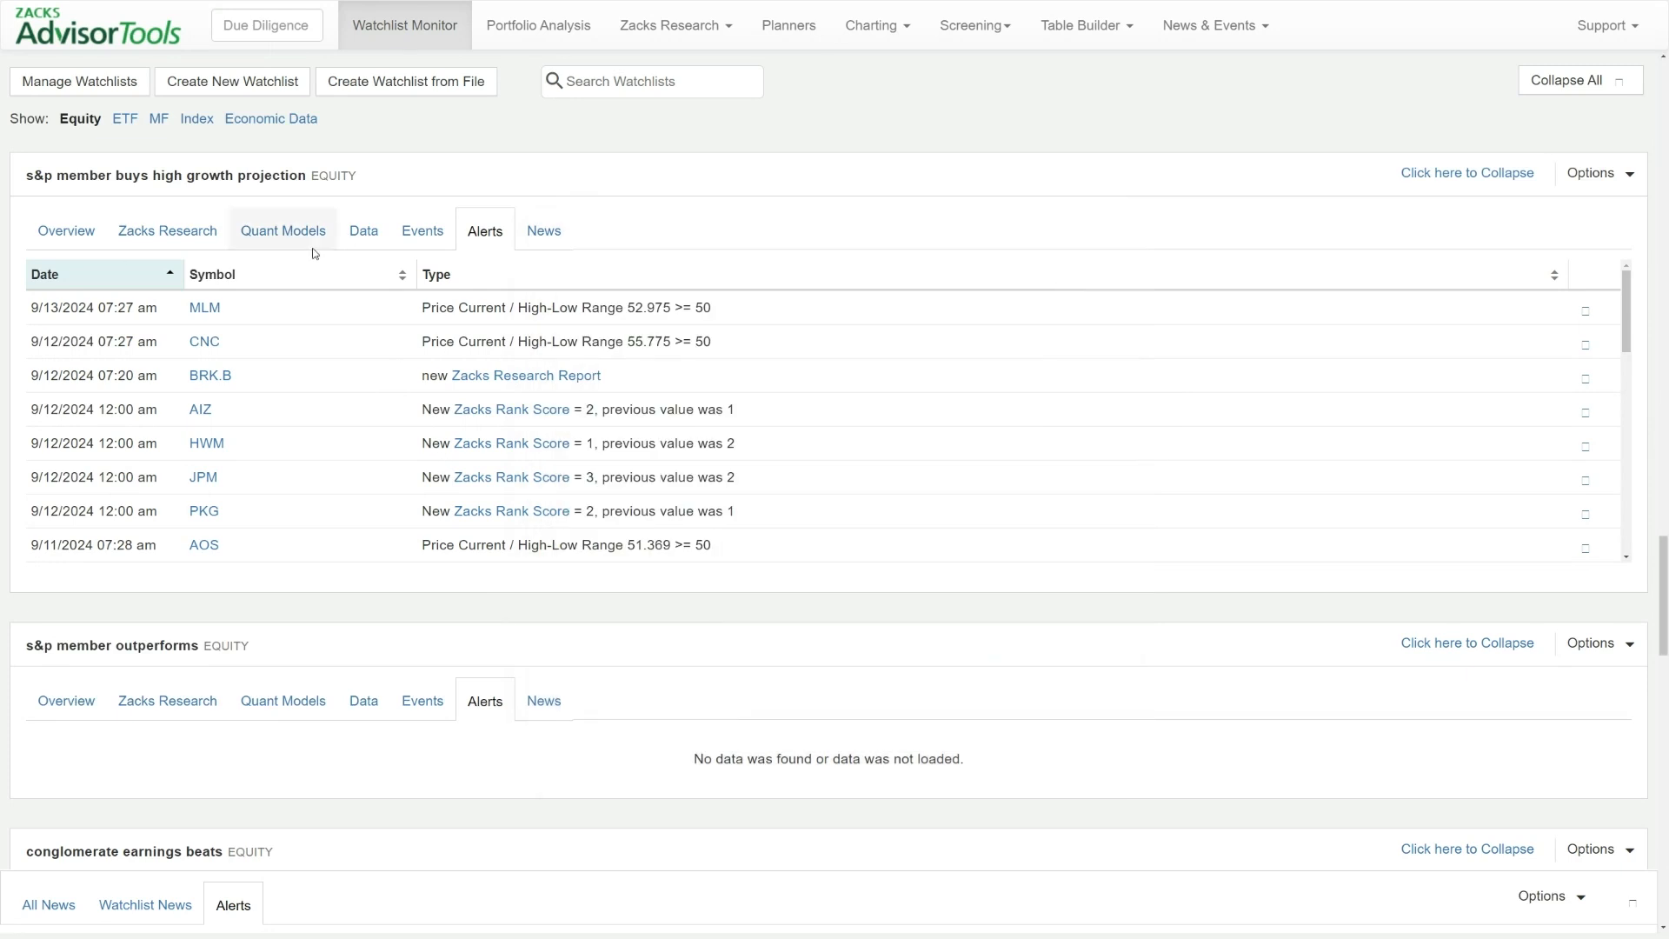
Show the ETF watchlists and review the alerts and available alert settings of the "good energy buys" watchlist
click(135, 122)
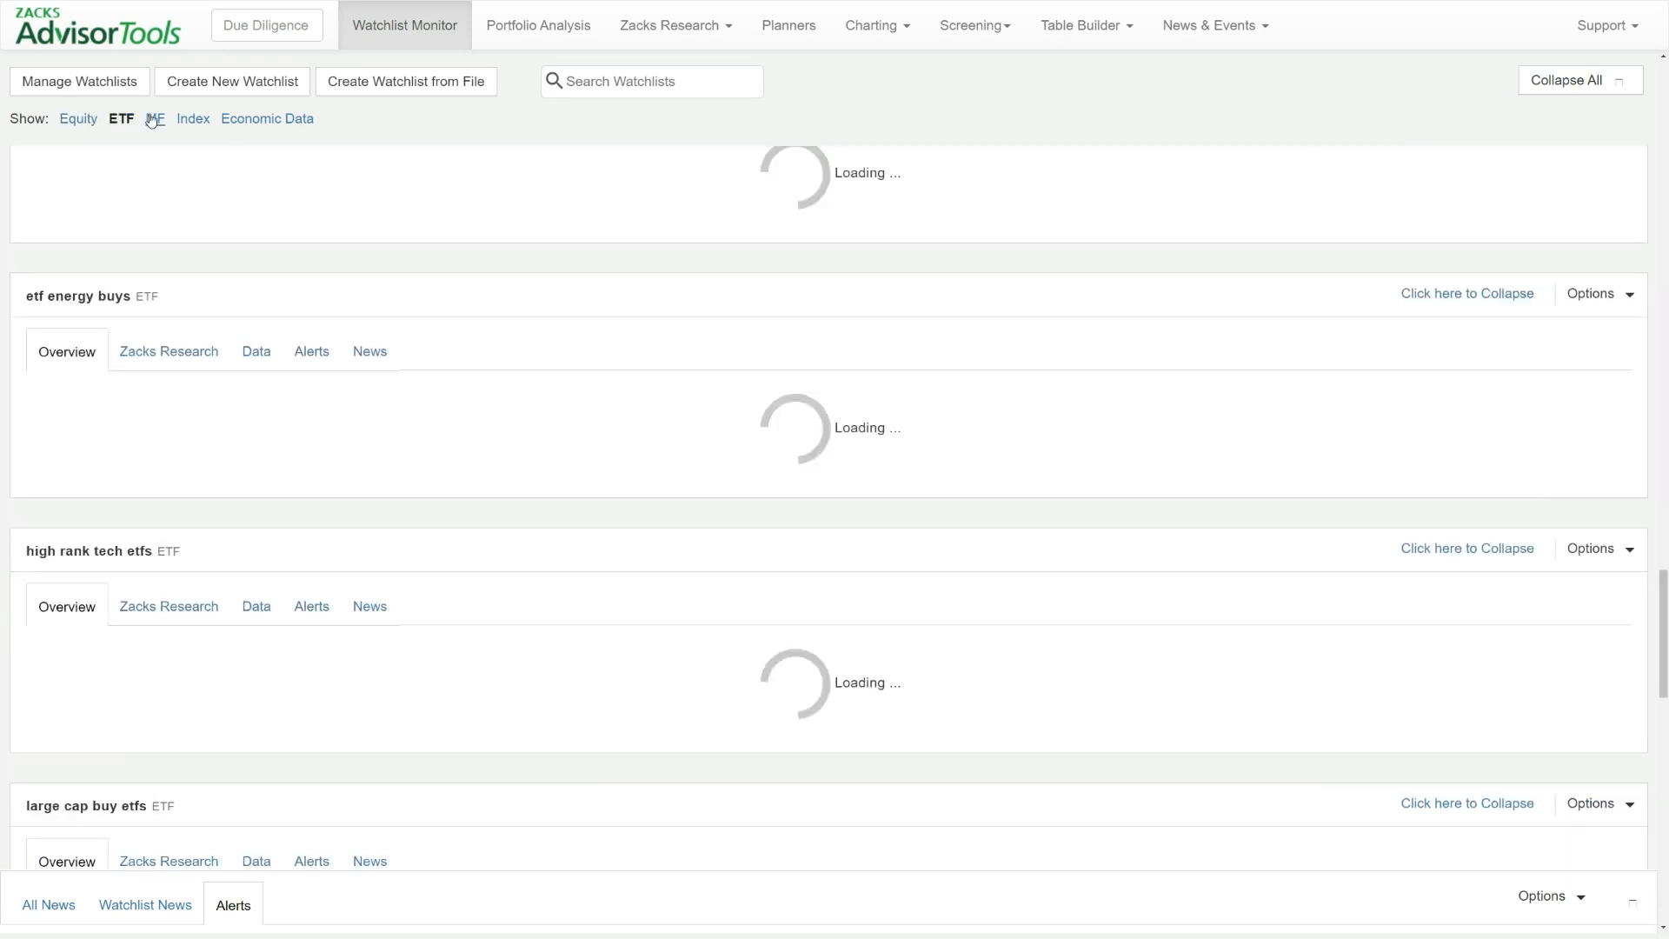
scroll(1570, 249, up, 2)
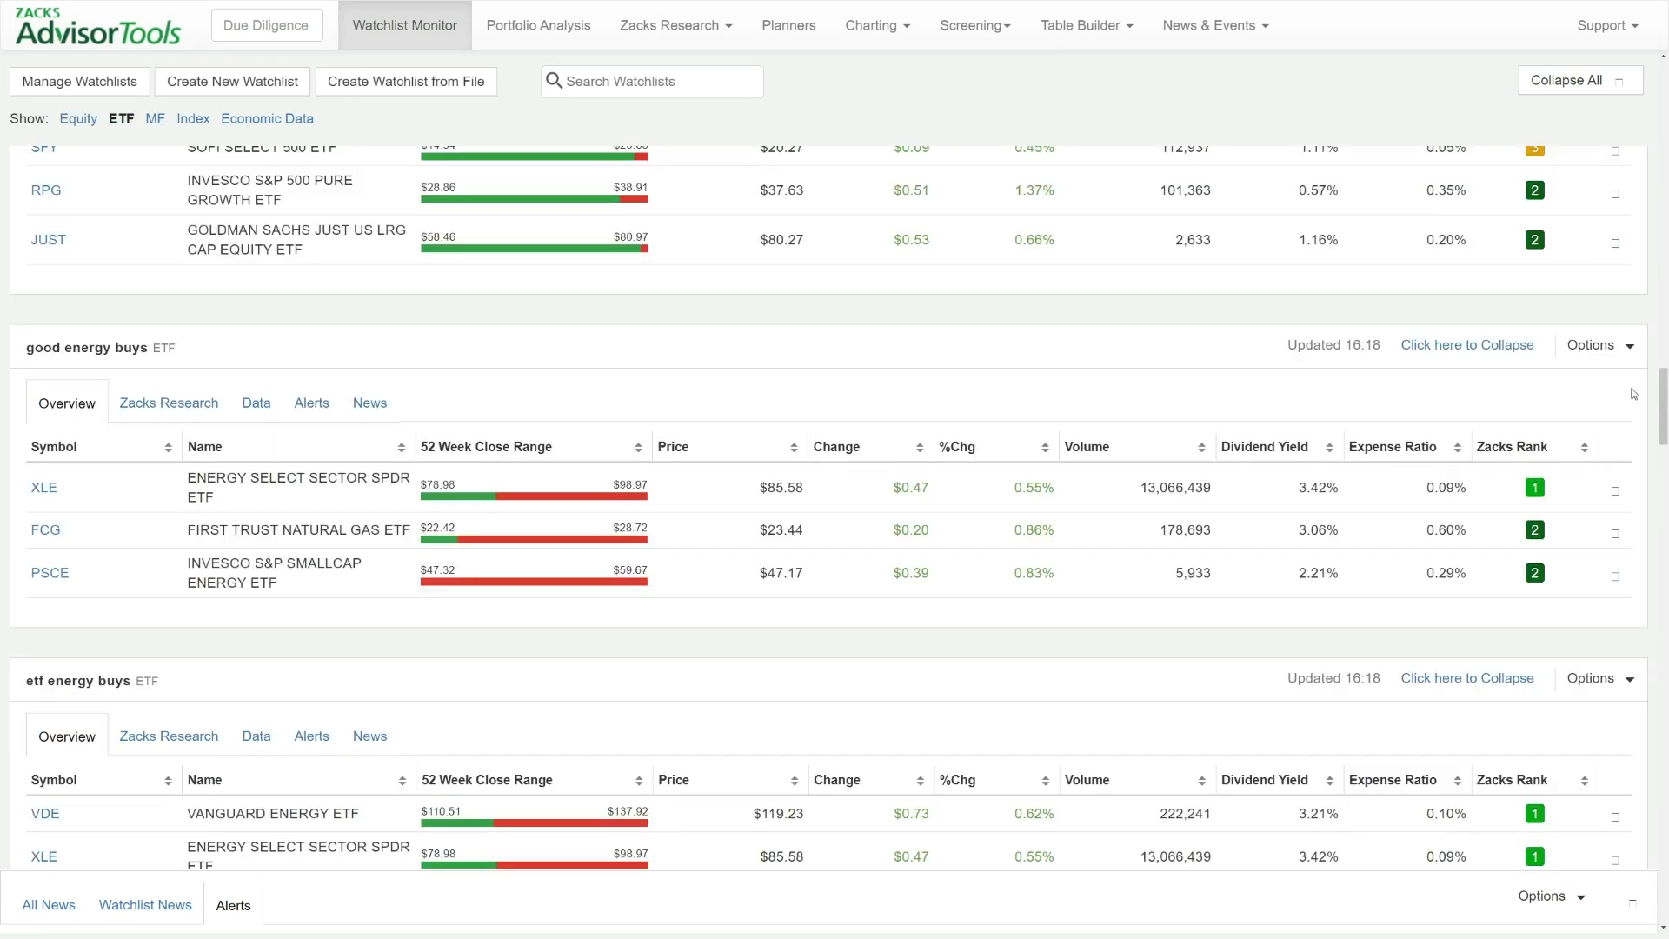
click(322, 417)
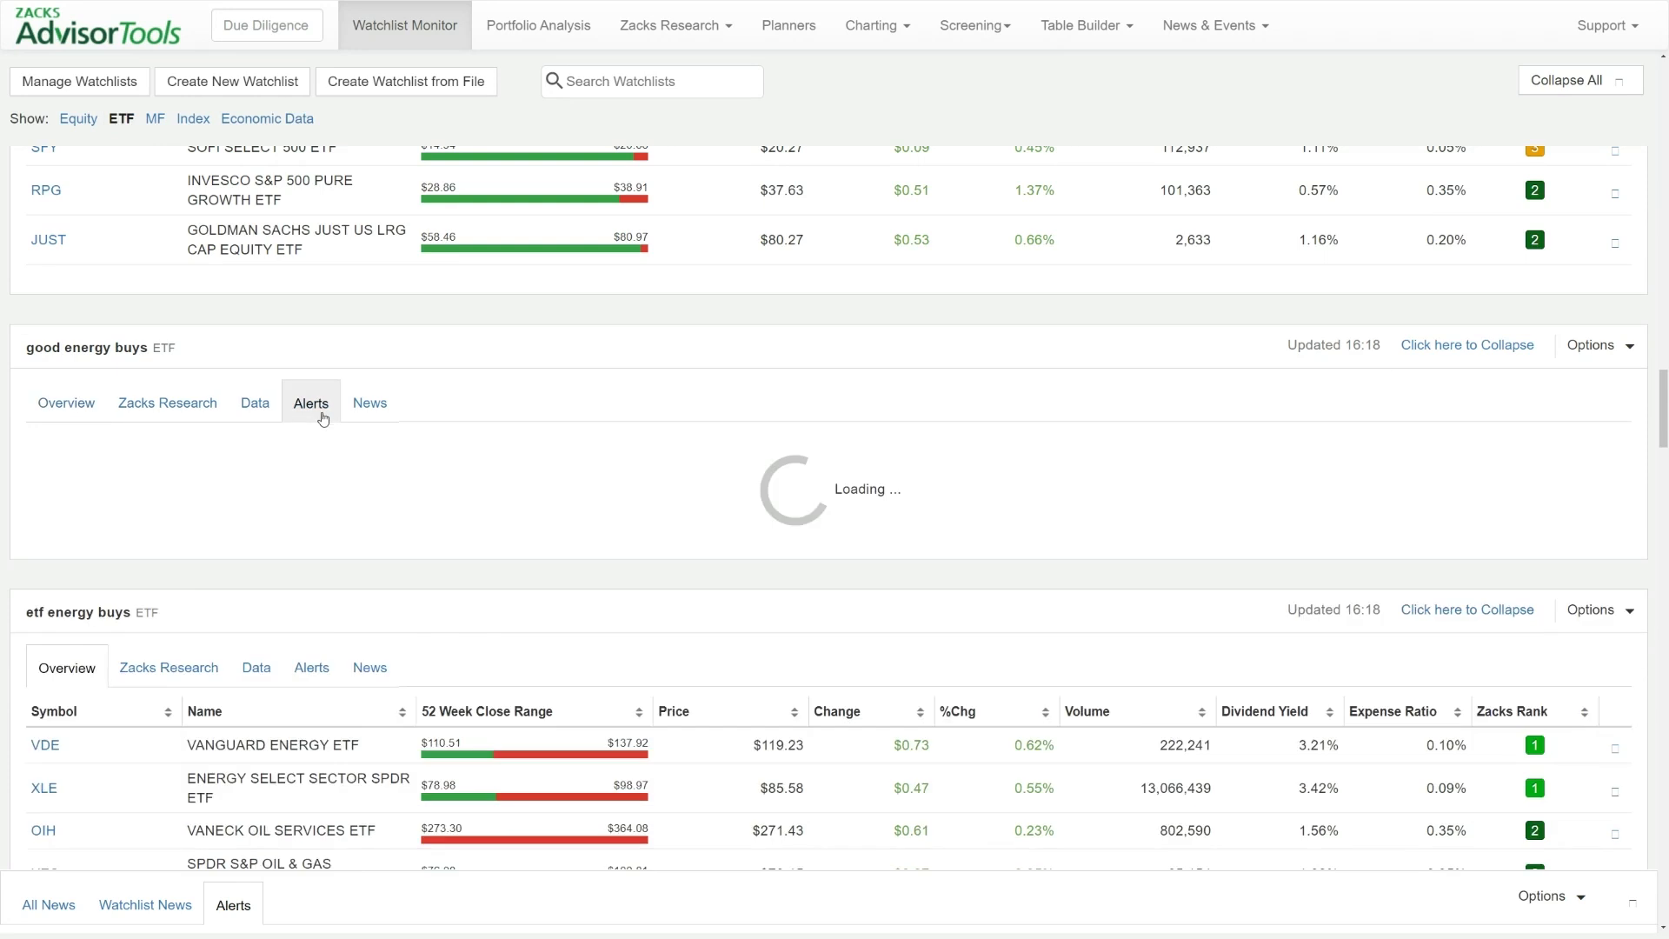
click(1594, 345)
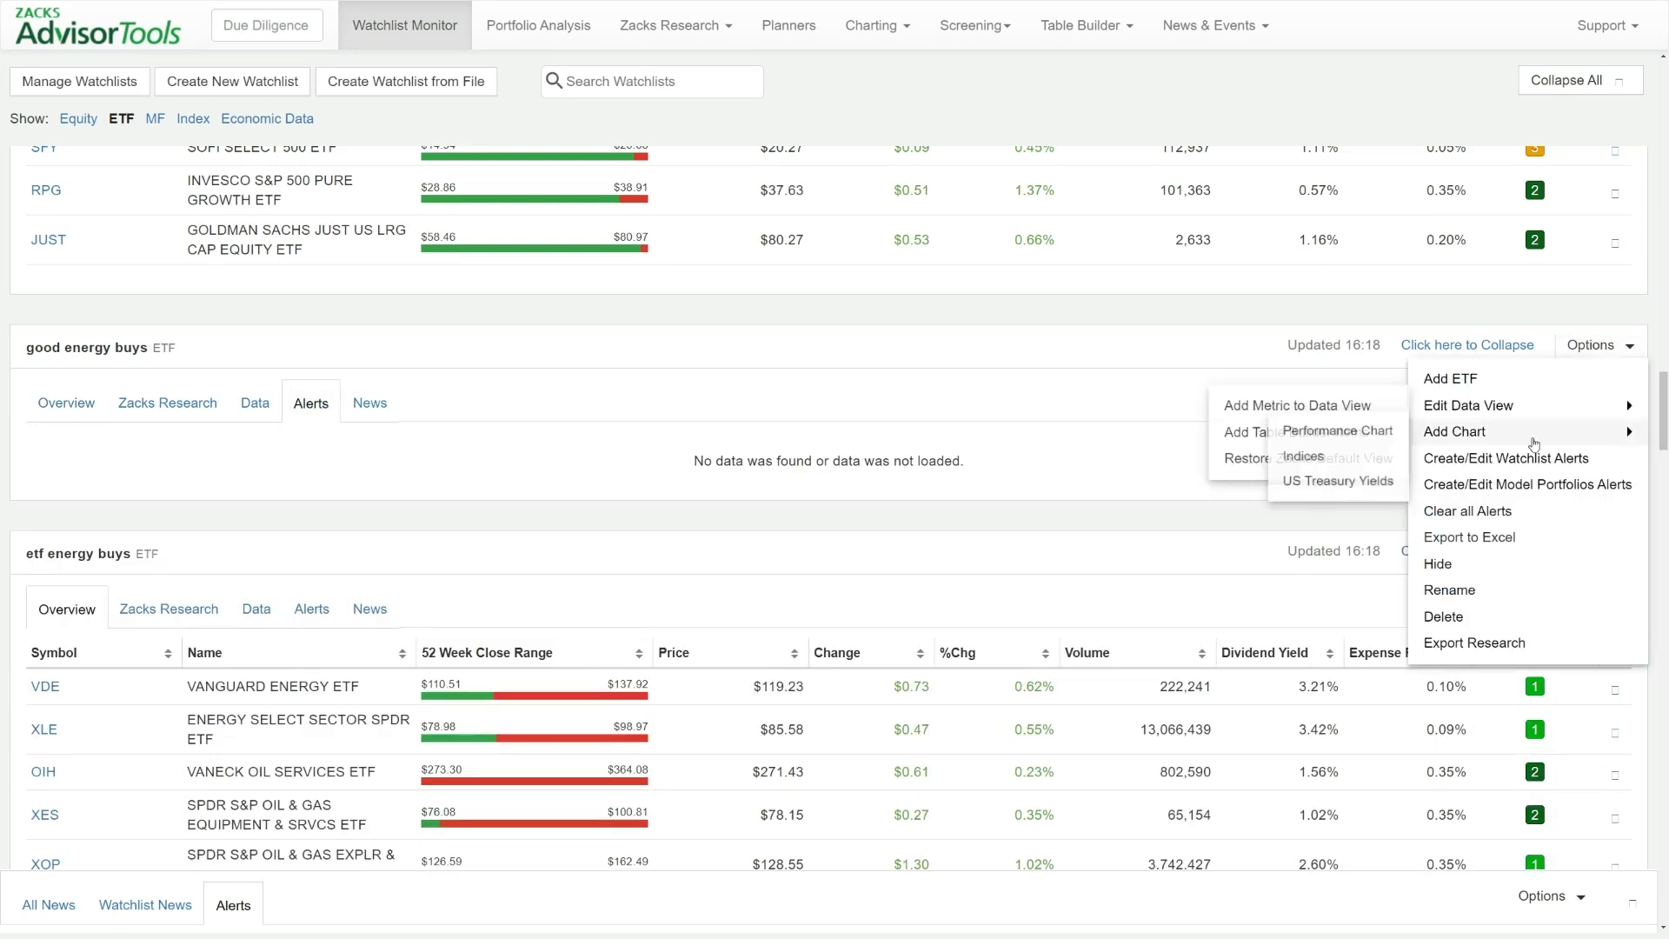
click(1517, 458)
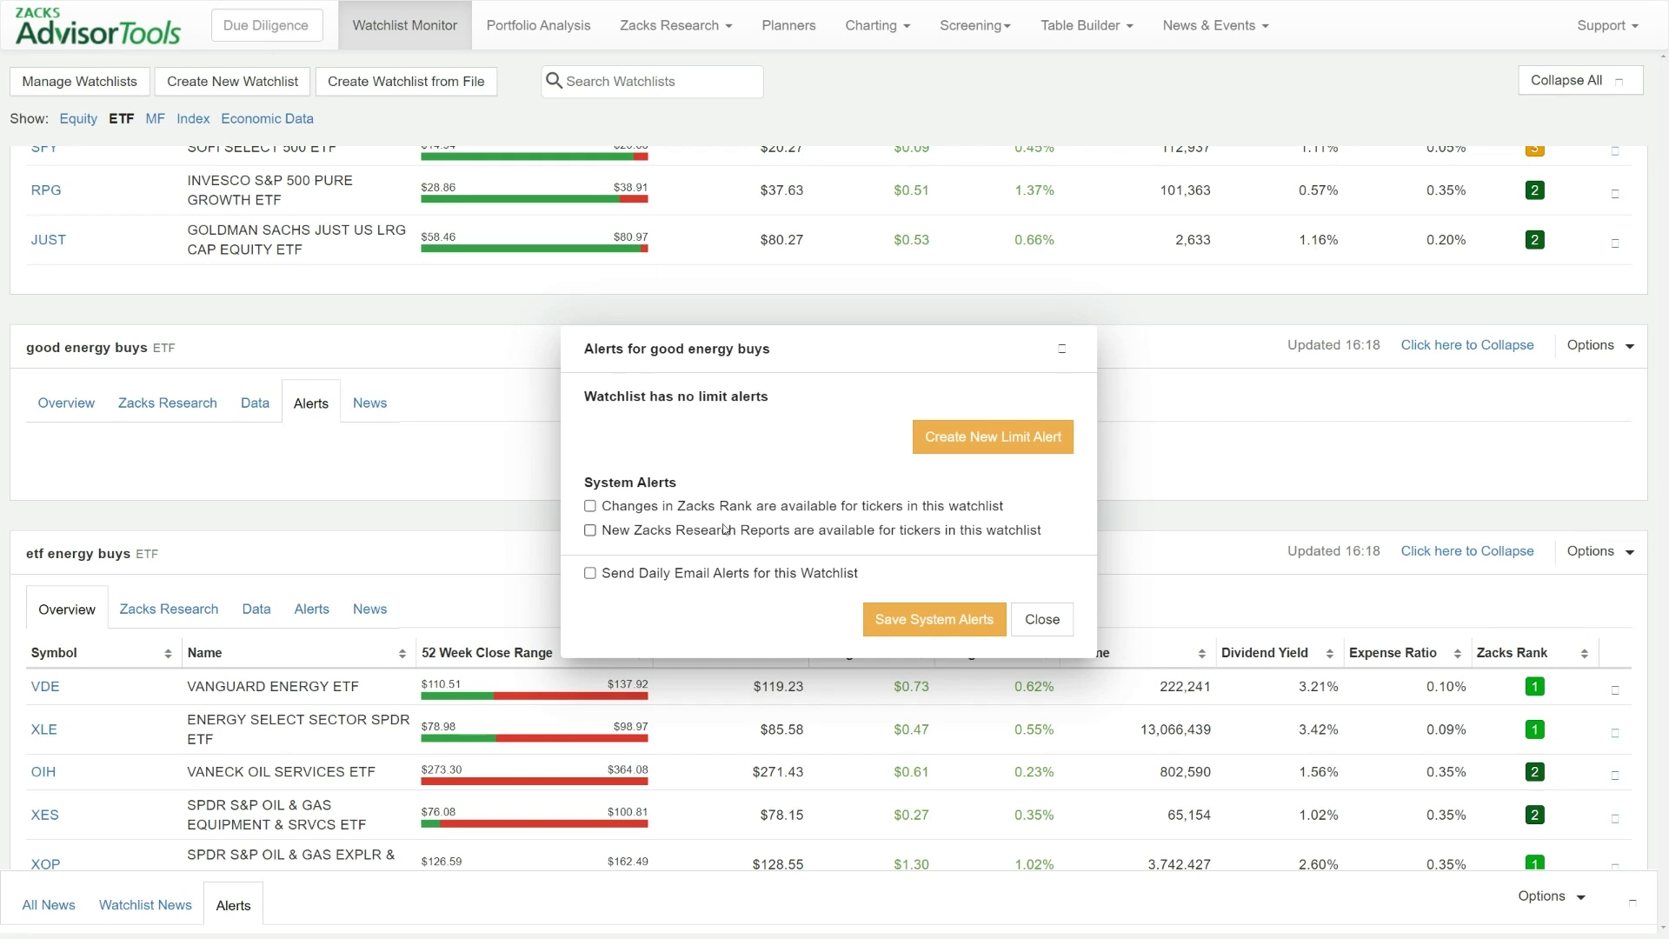
click(1061, 349)
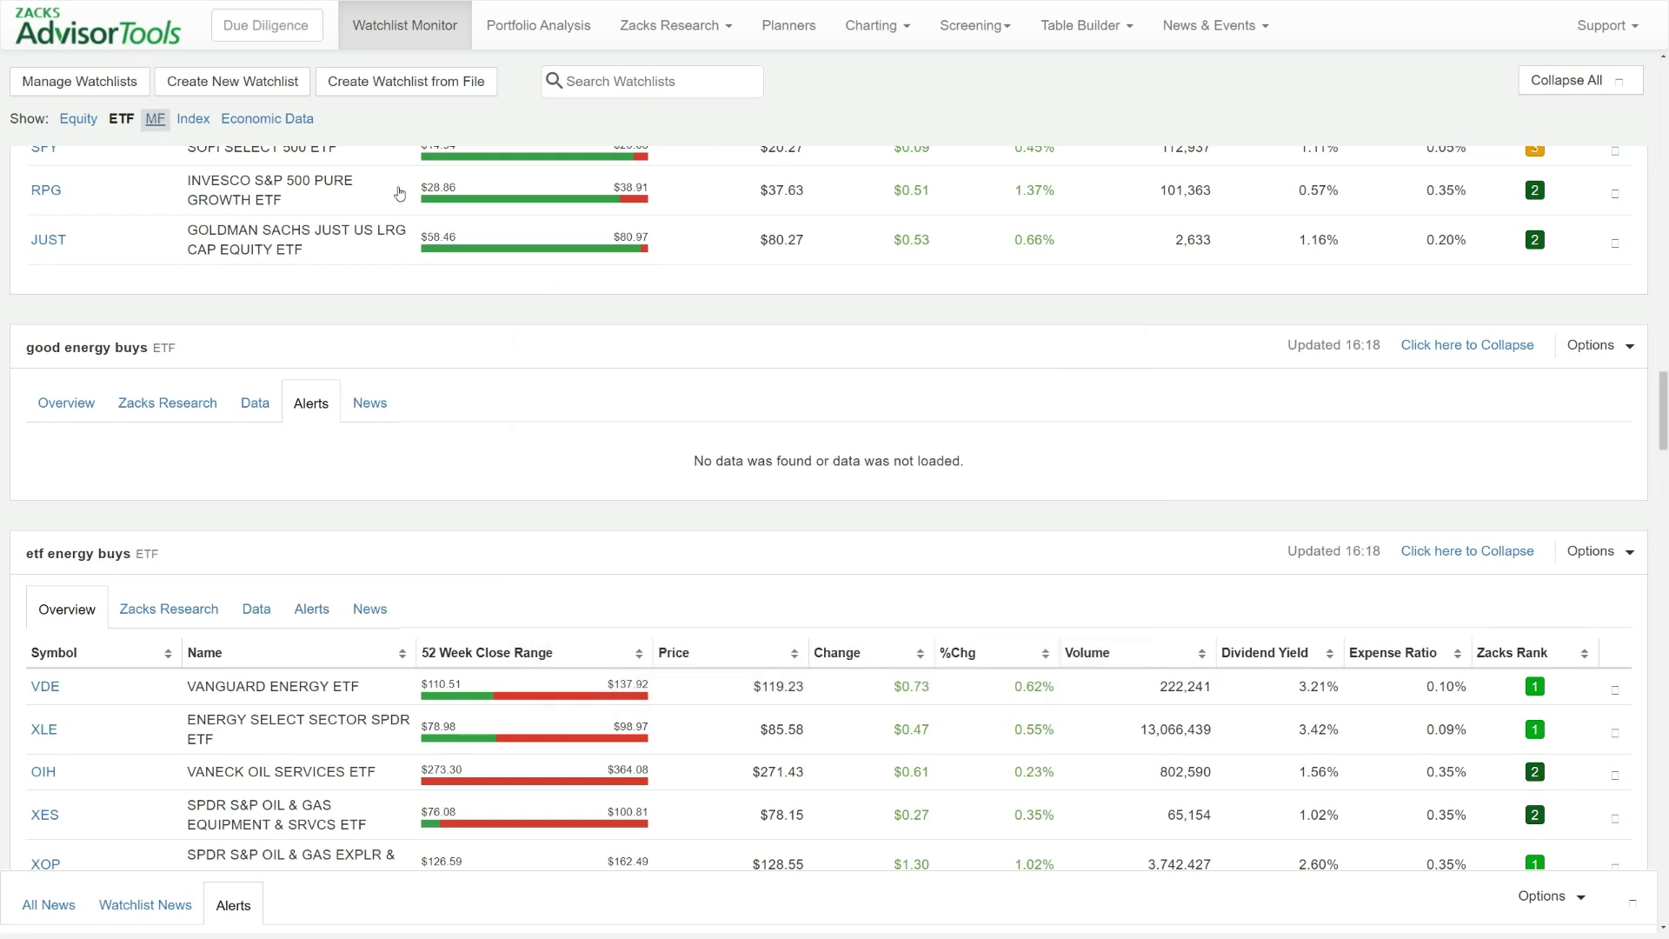
Show the mutual fund watchlists and open the watchlist alert settings for "american funds buys"
click(156, 120)
scroll(870, 343, up, 7)
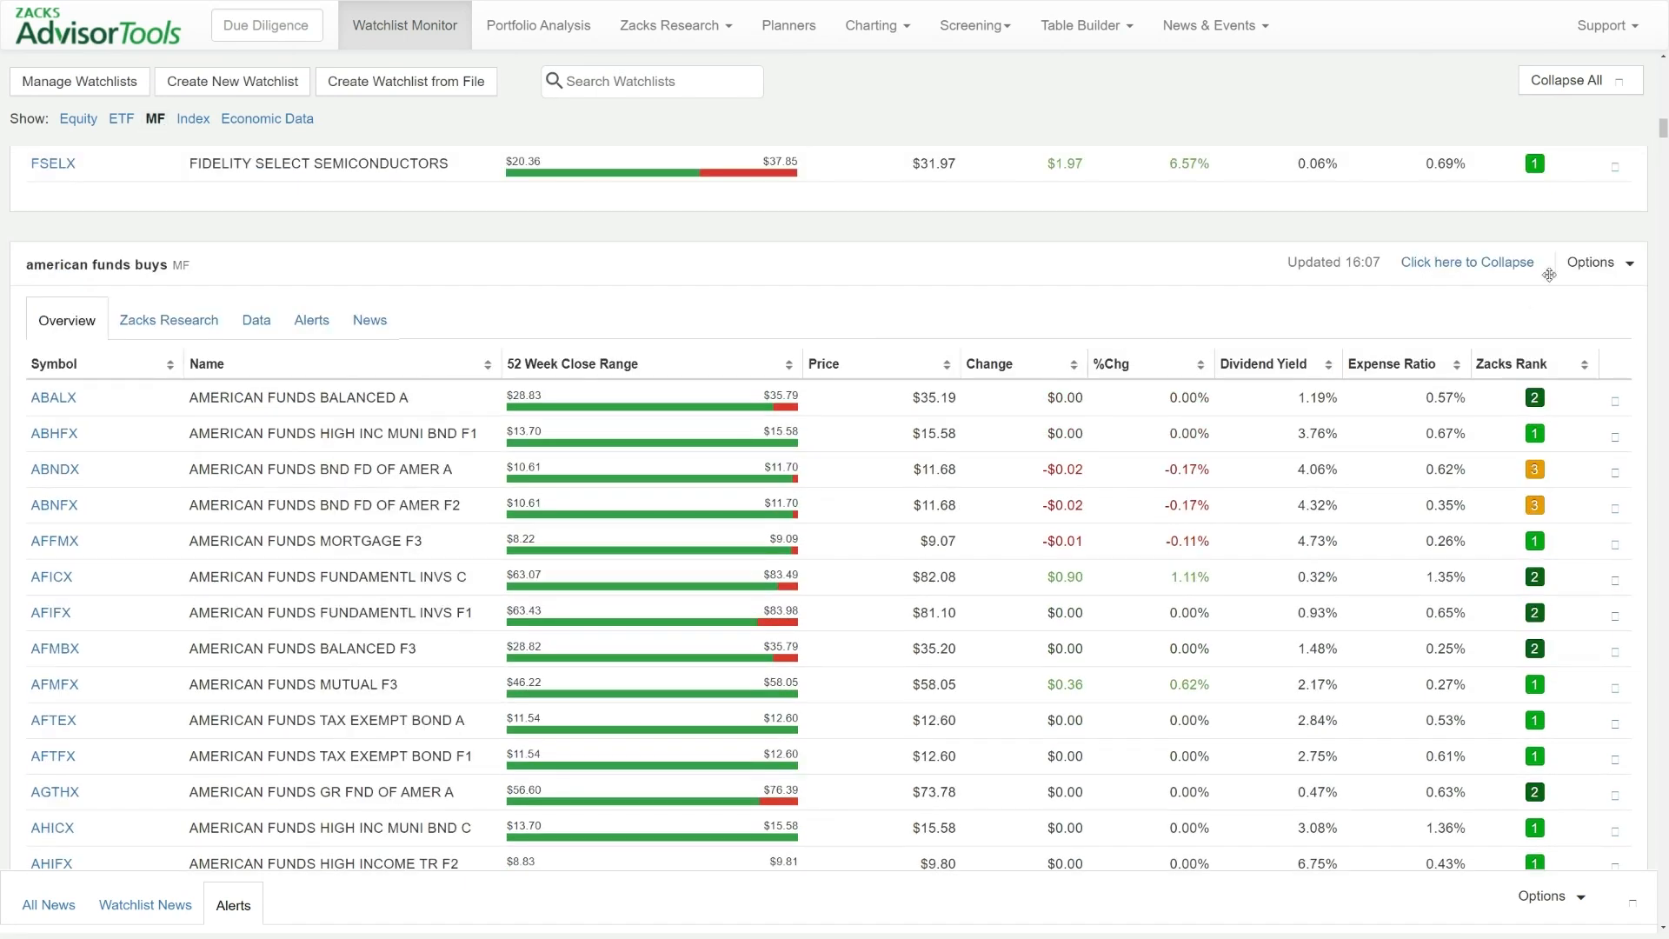
click(1590, 263)
mouse_move(1536, 359)
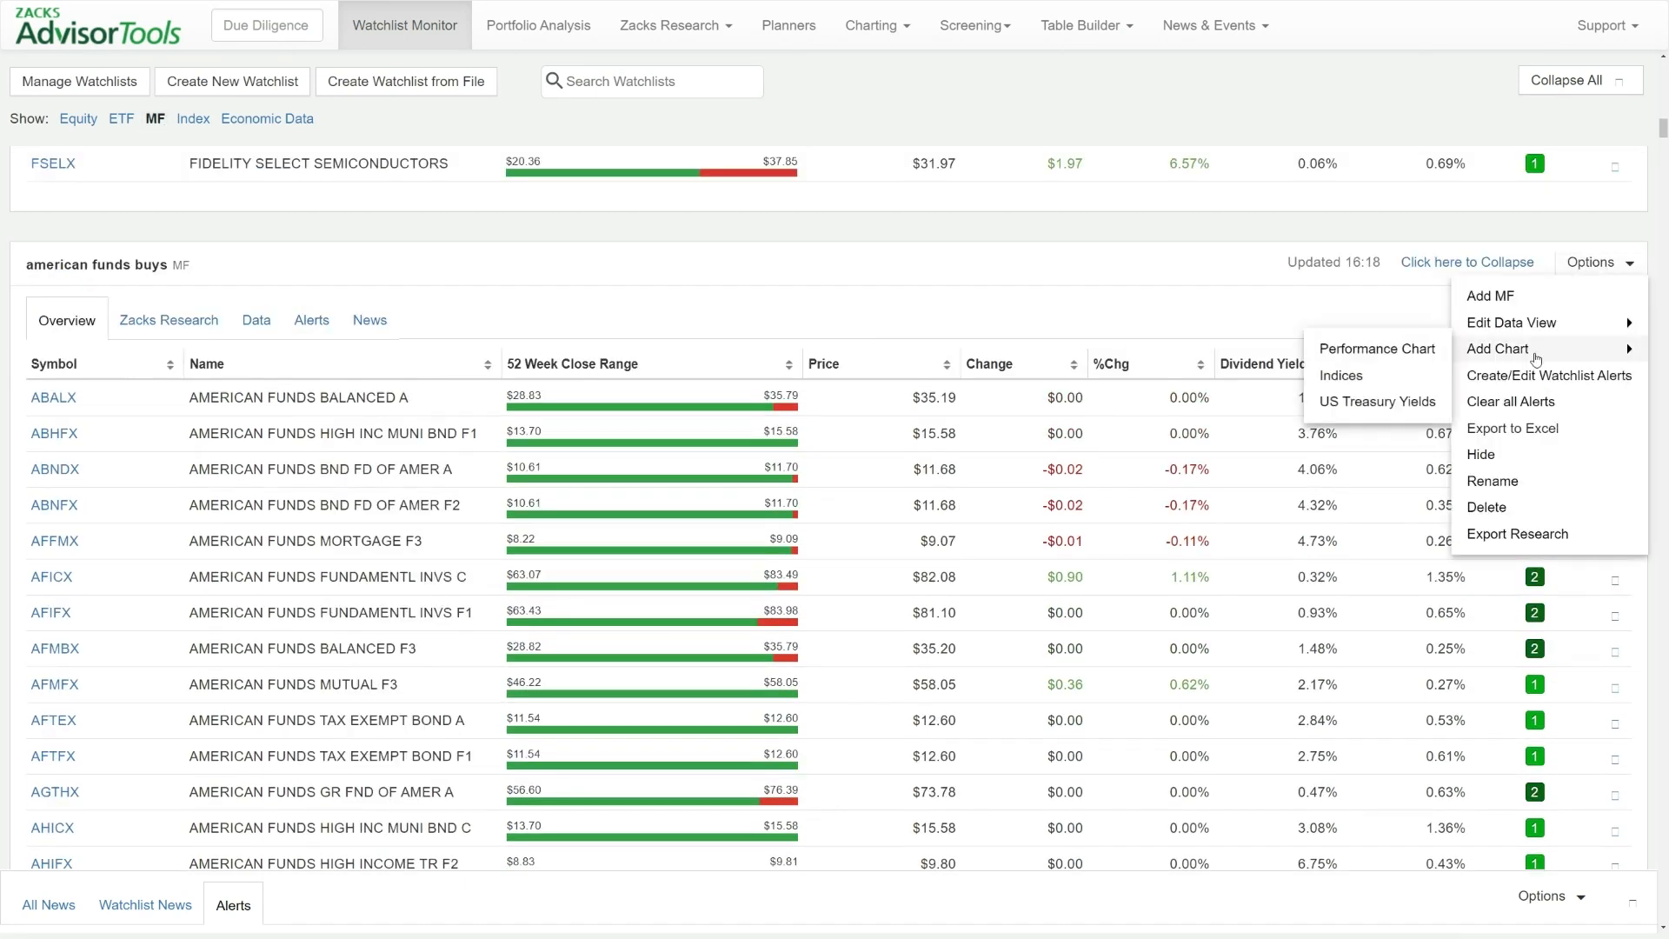
click(1535, 375)
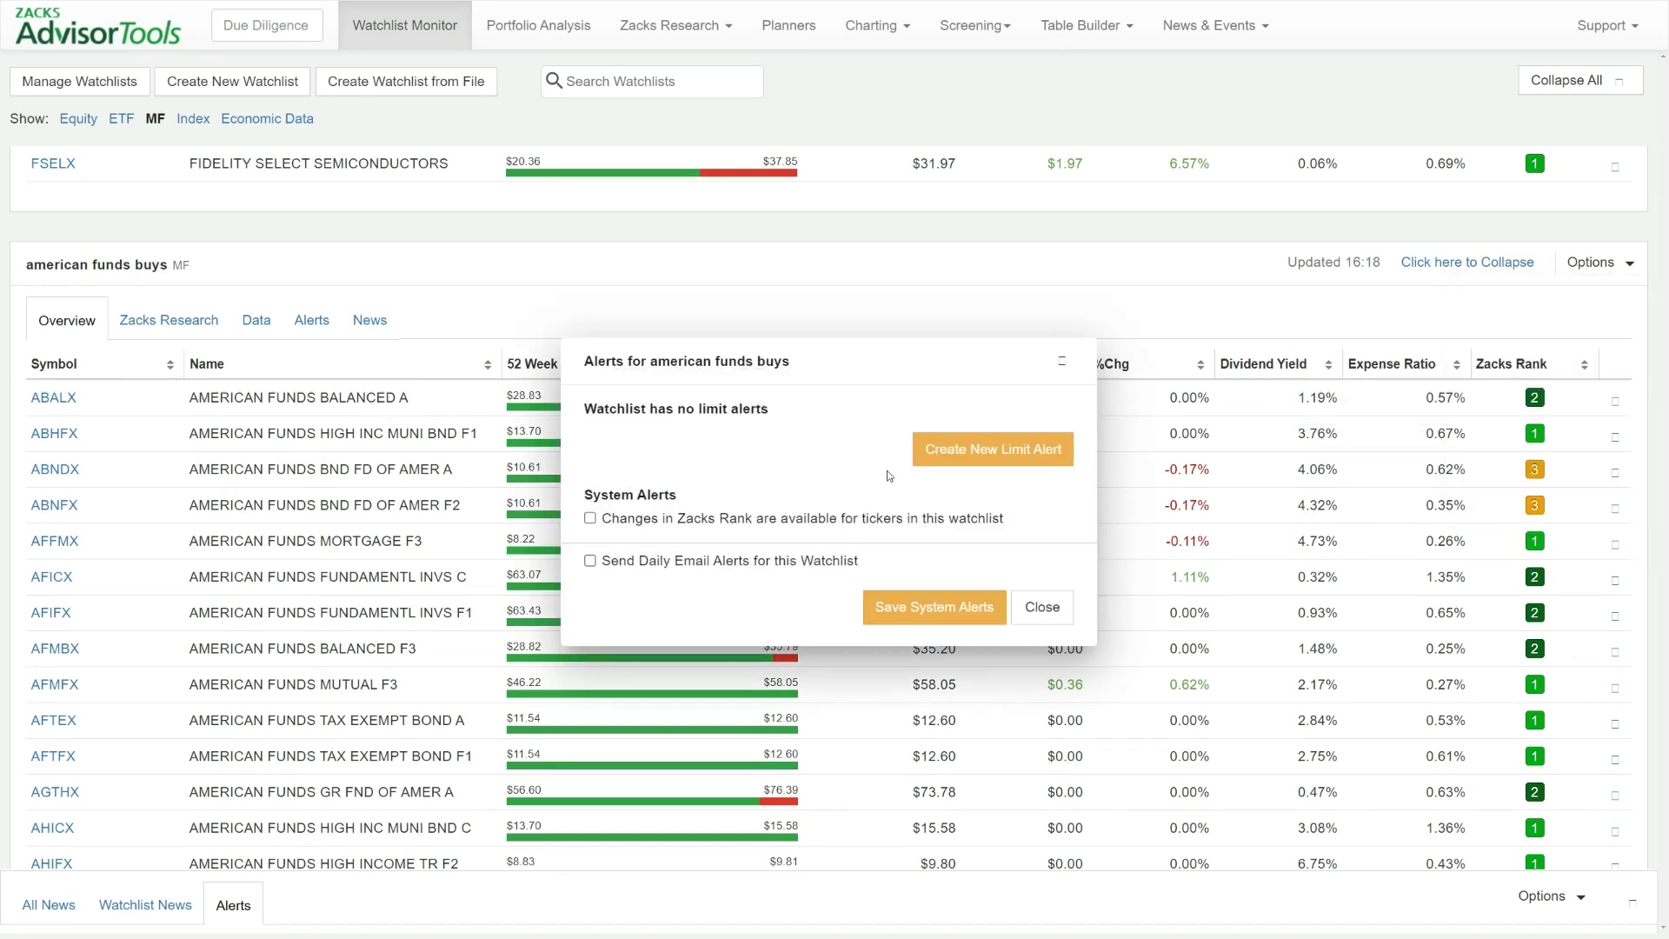
Start a new limit alert for "american funds buys" and choose Mgr Start as its metric
click(995, 462)
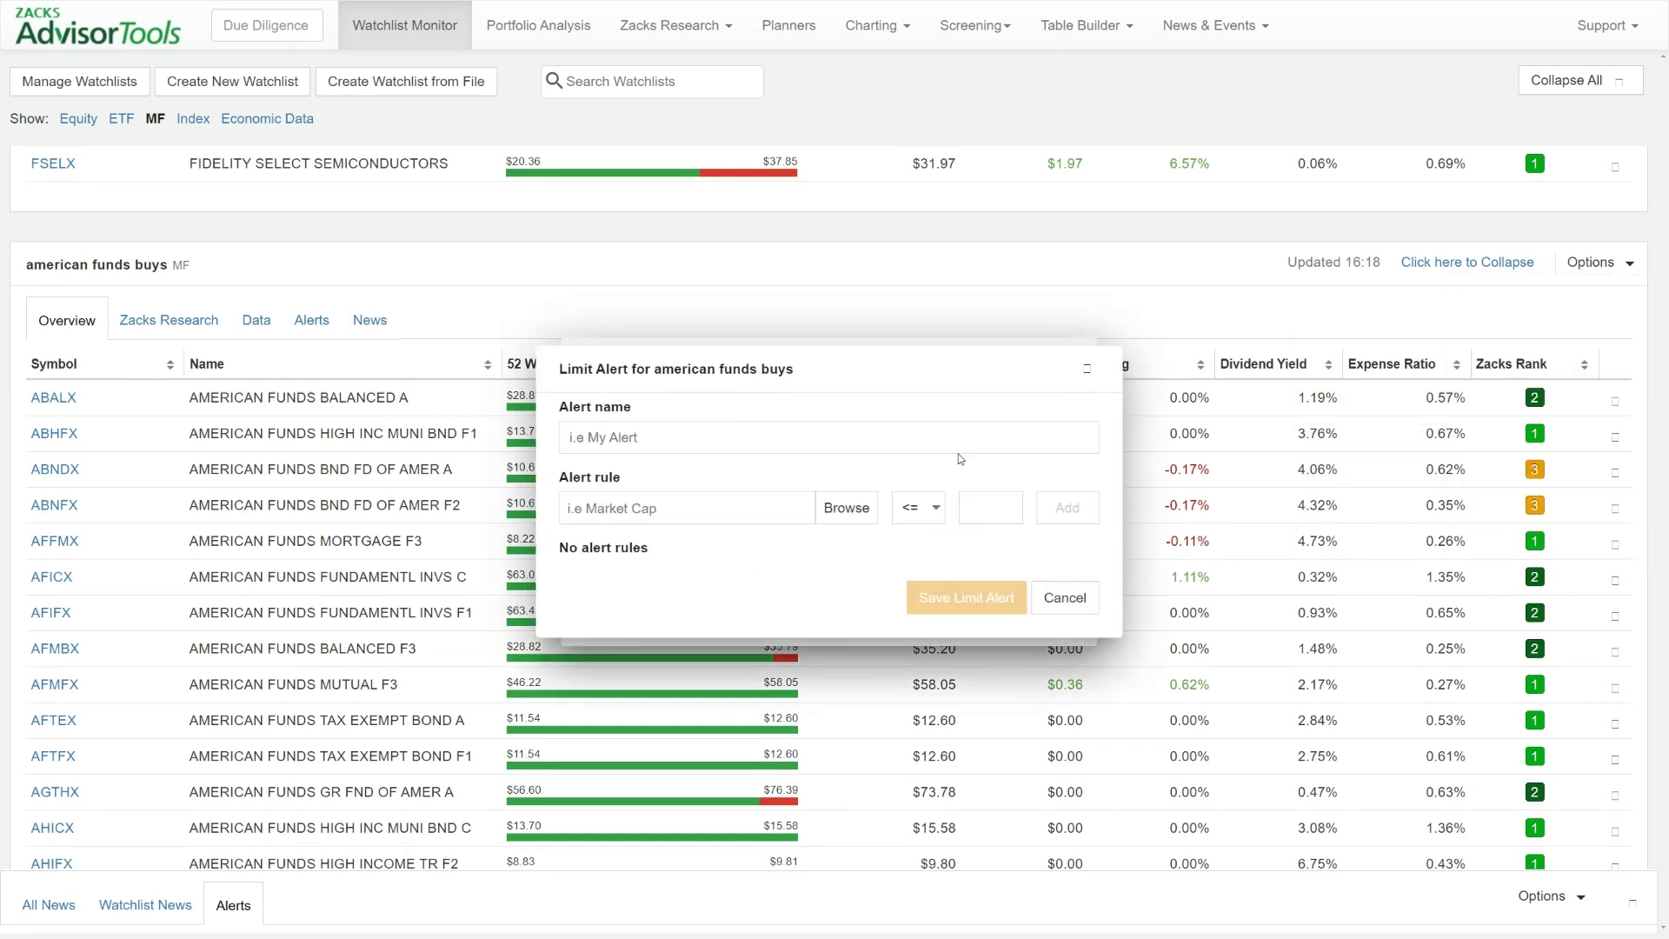
click(844, 507)
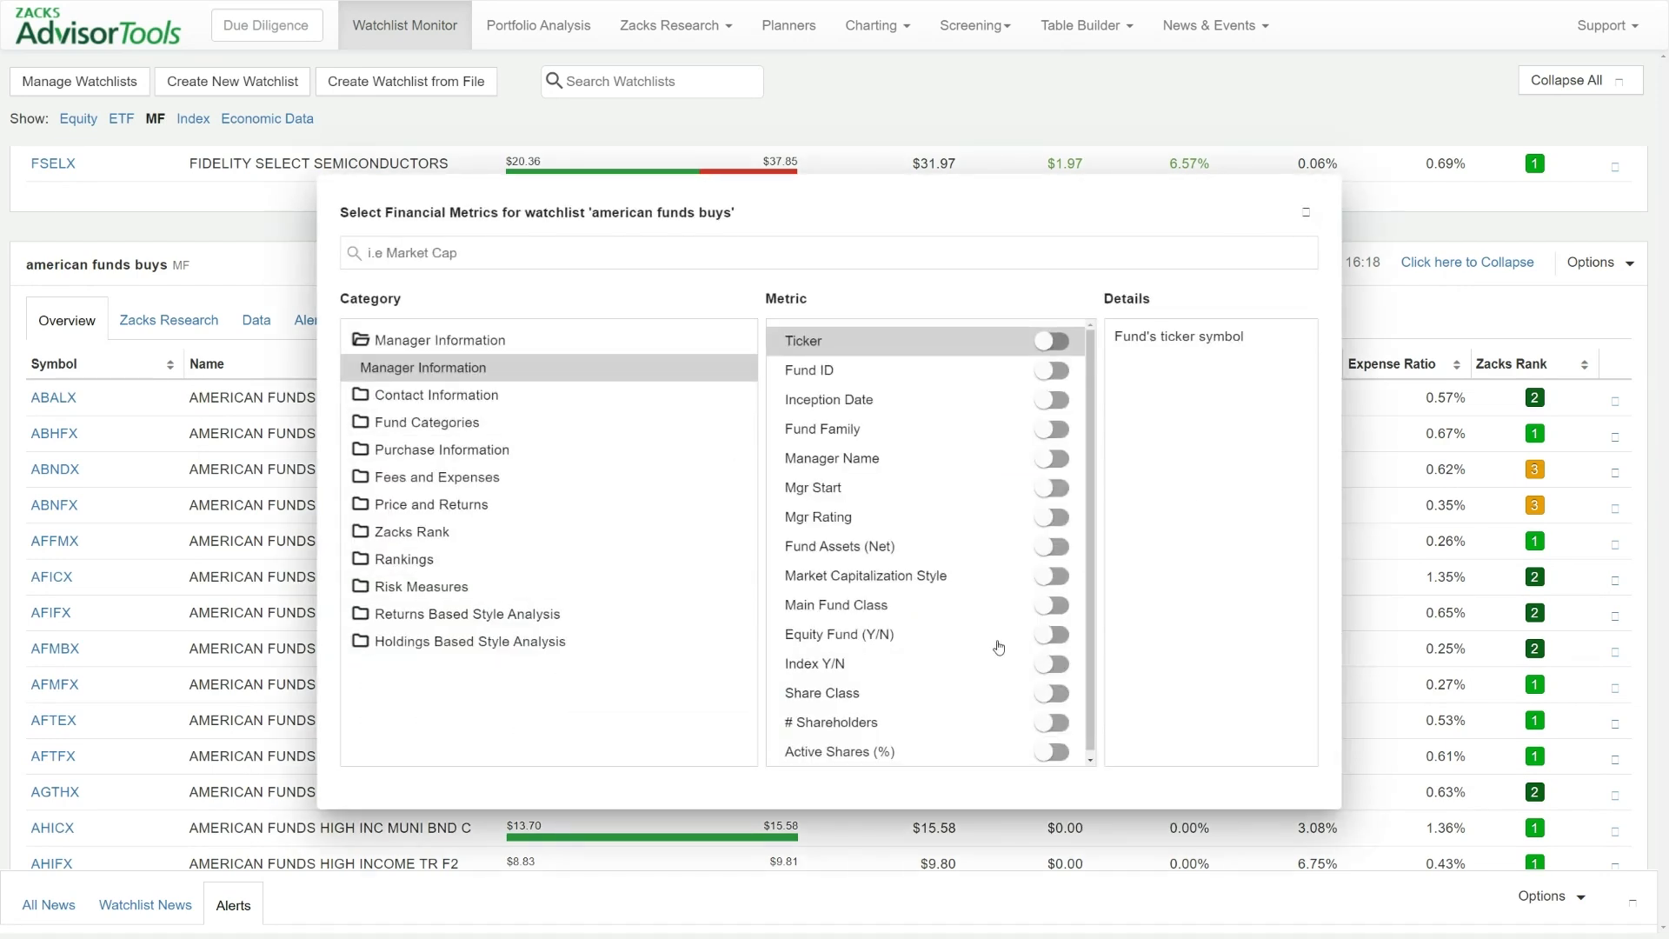
click(1052, 488)
click(1306, 212)
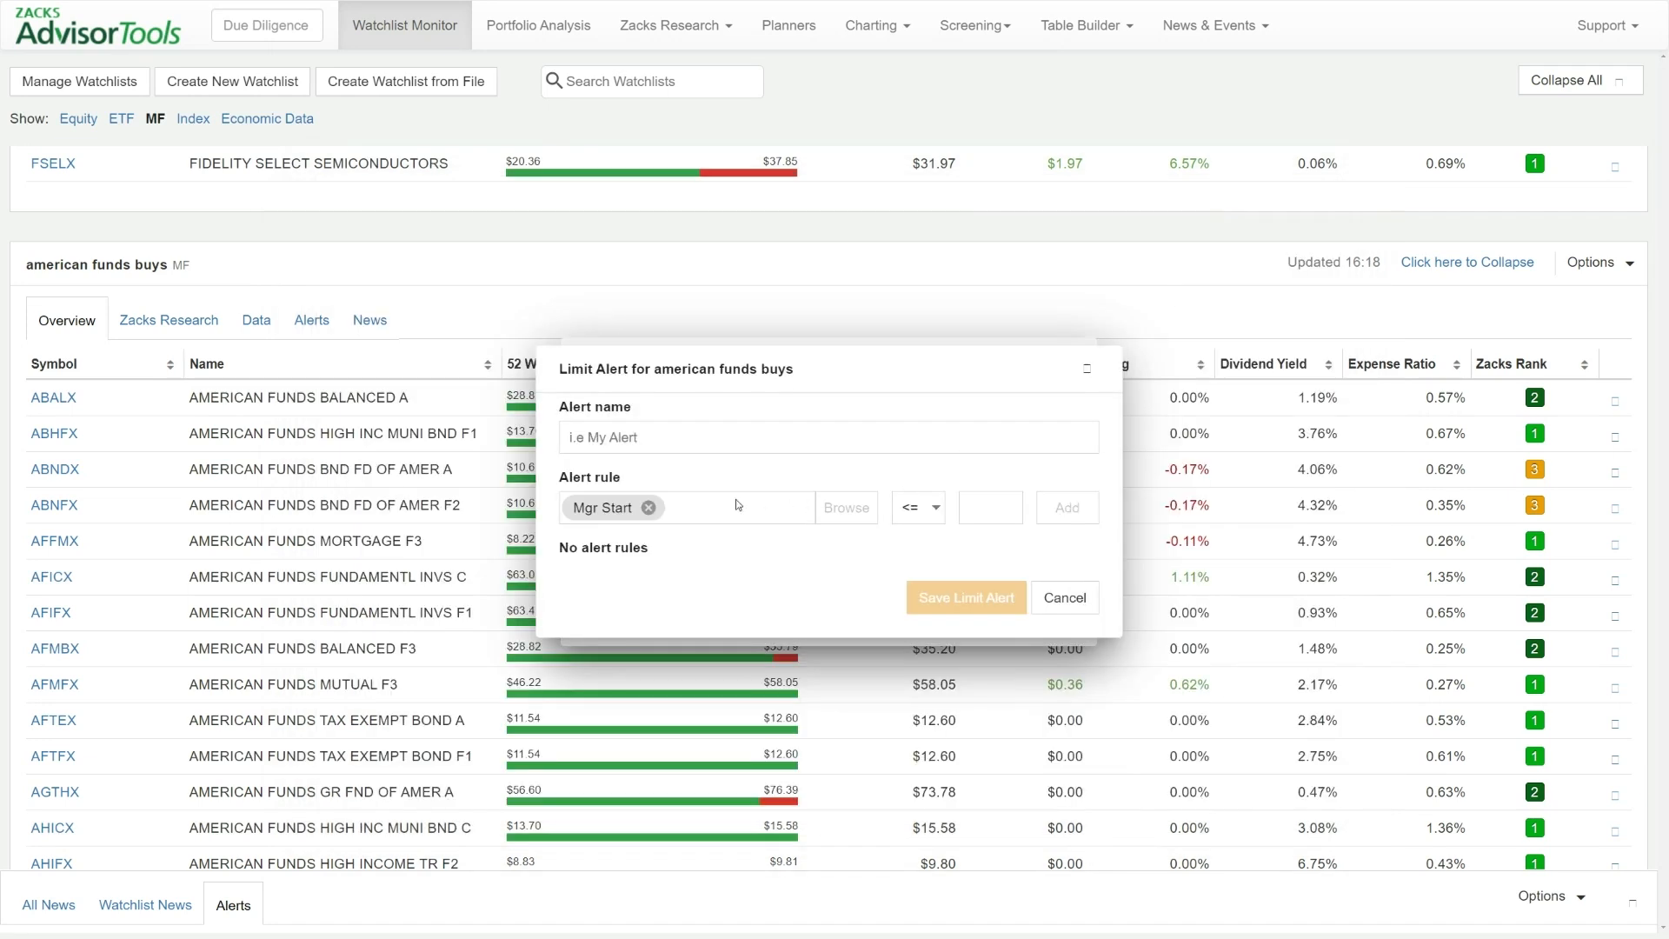
Add the manager start rule to the limit alert with the condition >= 20240913
click(910, 507)
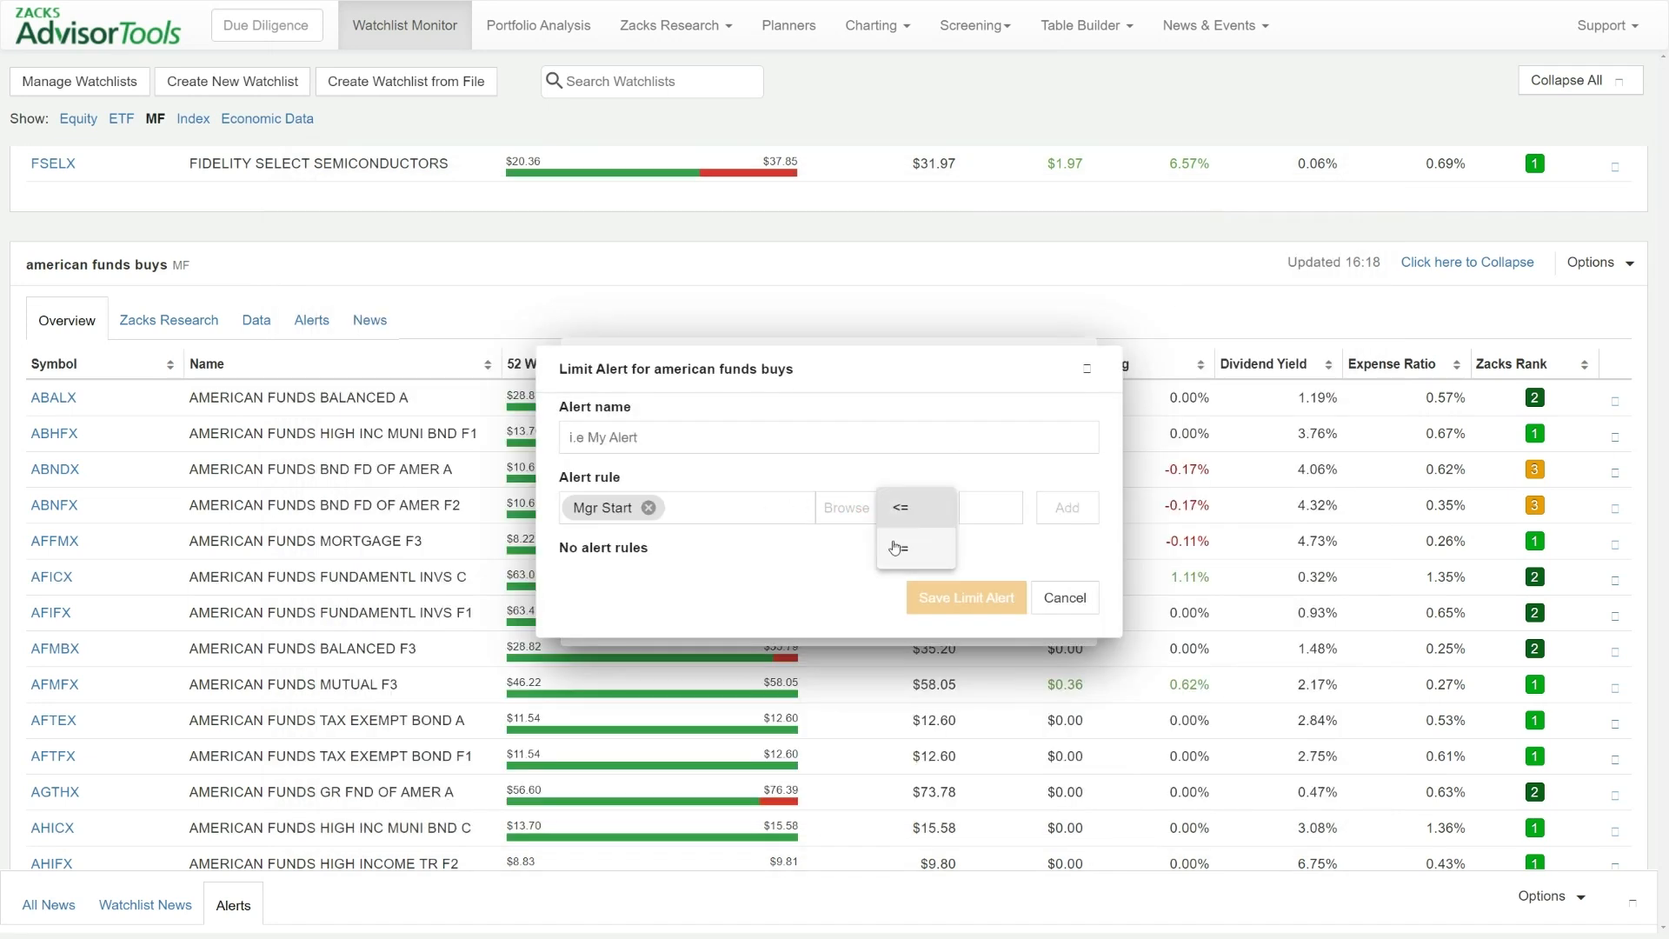
click(899, 546)
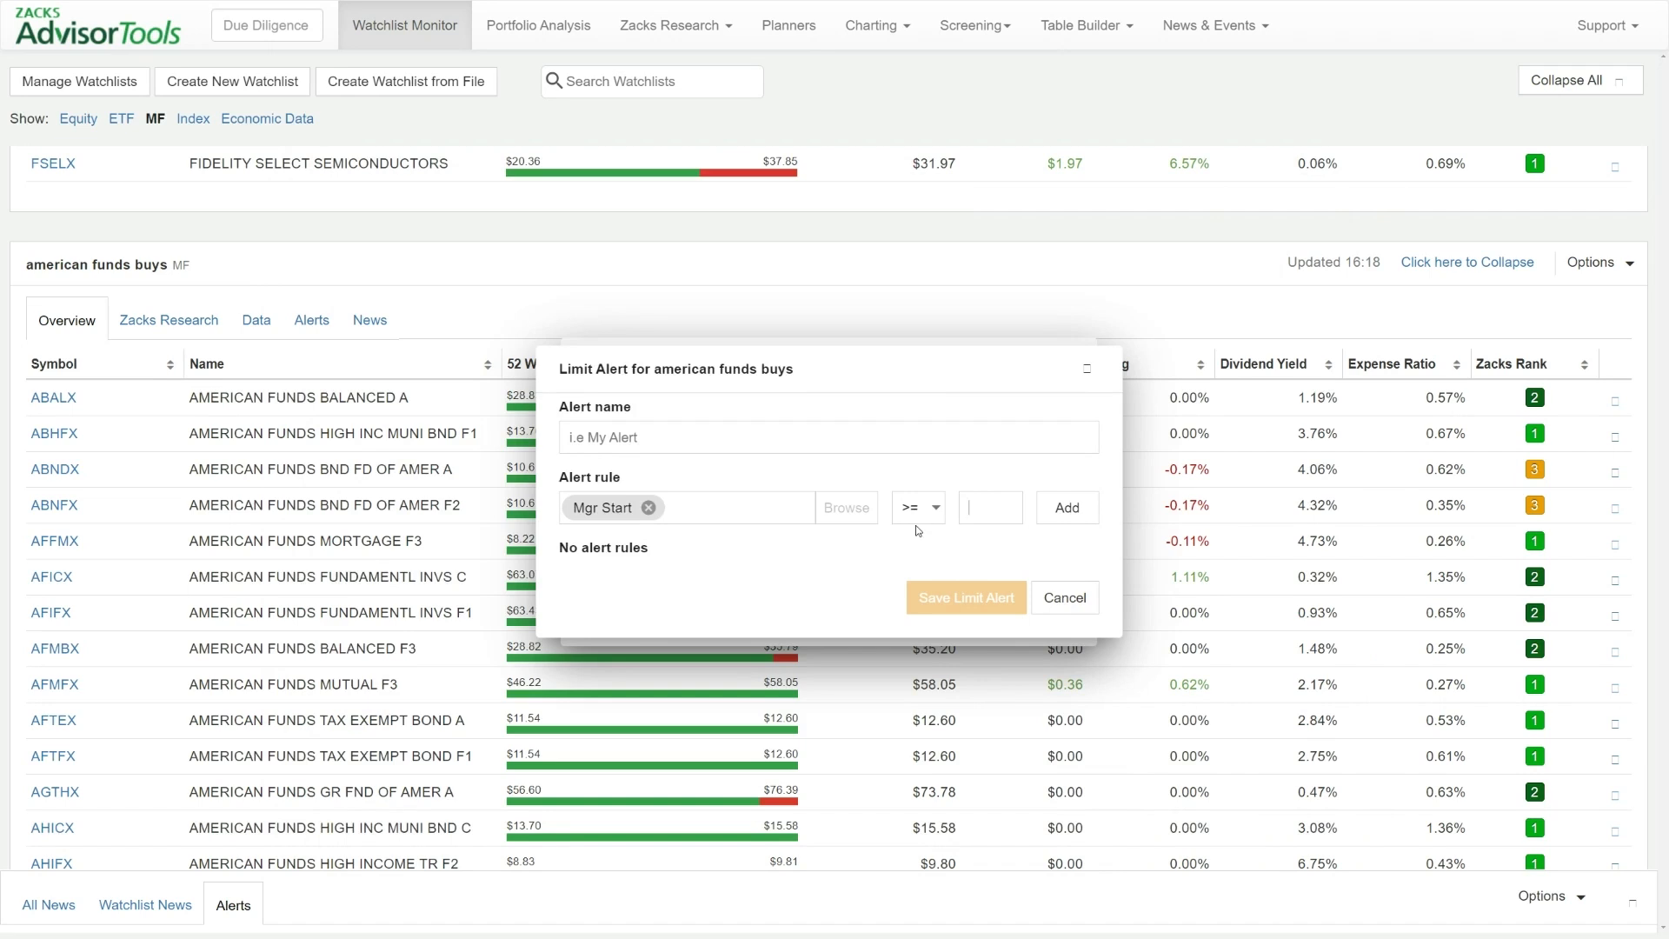
text(9)
key(BackSpace)
text(2014240913)
click(1067, 508)
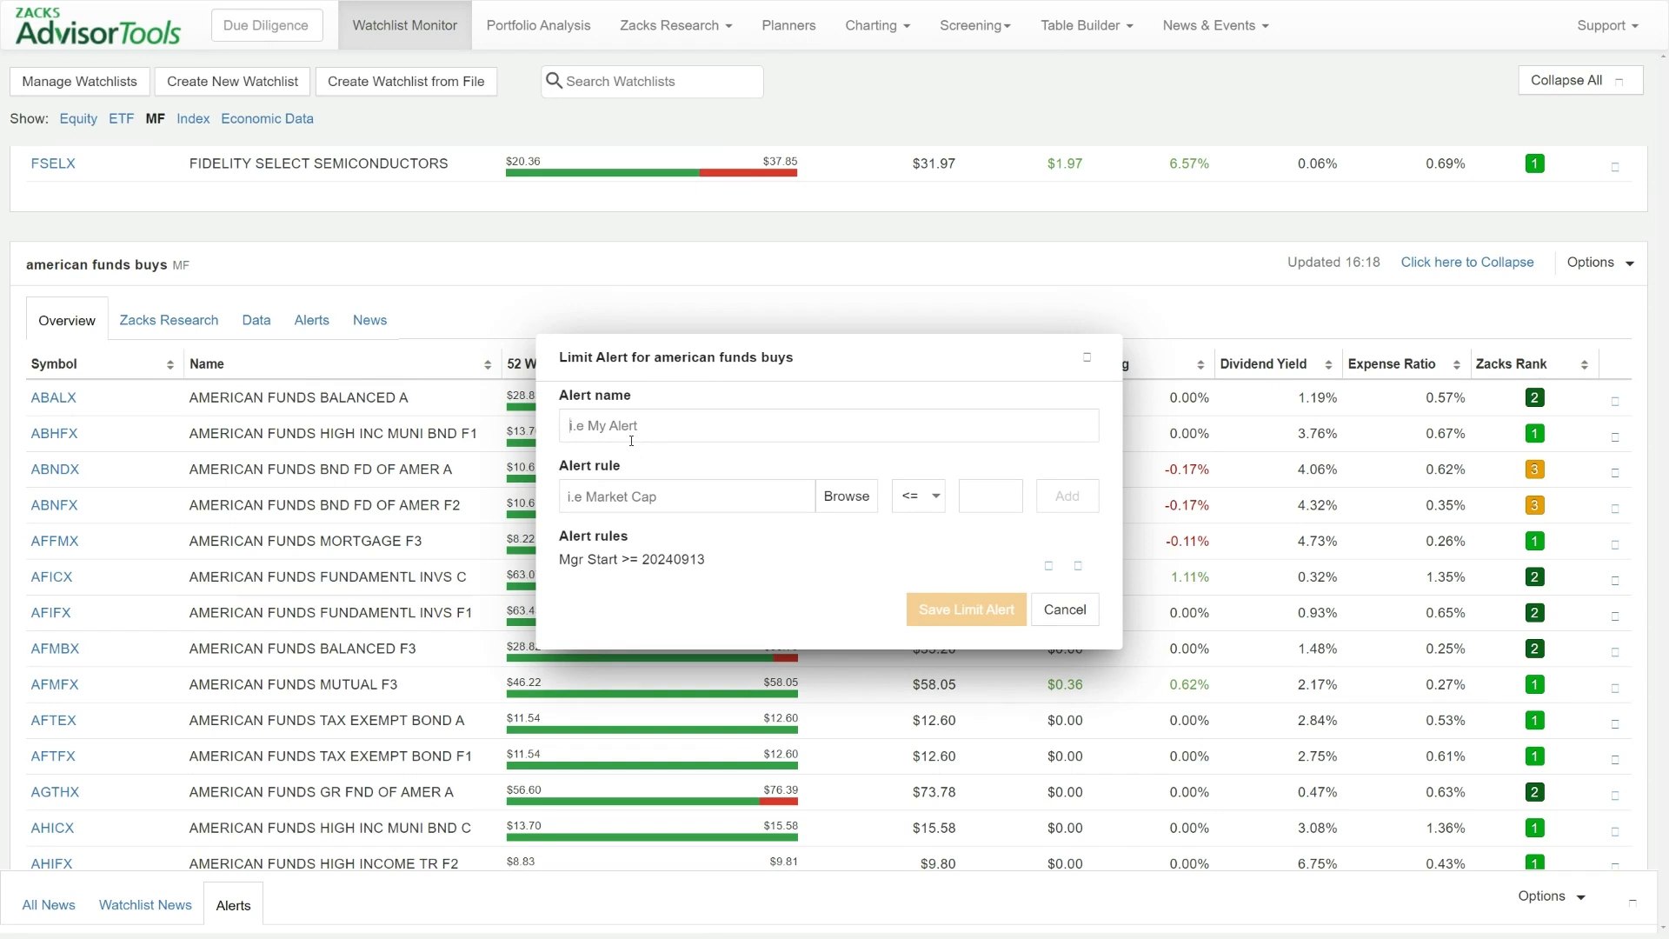
Save the limit alert as "new fund mgr", then select daily email alerts for the watchlist and close its alert settings
text(new)
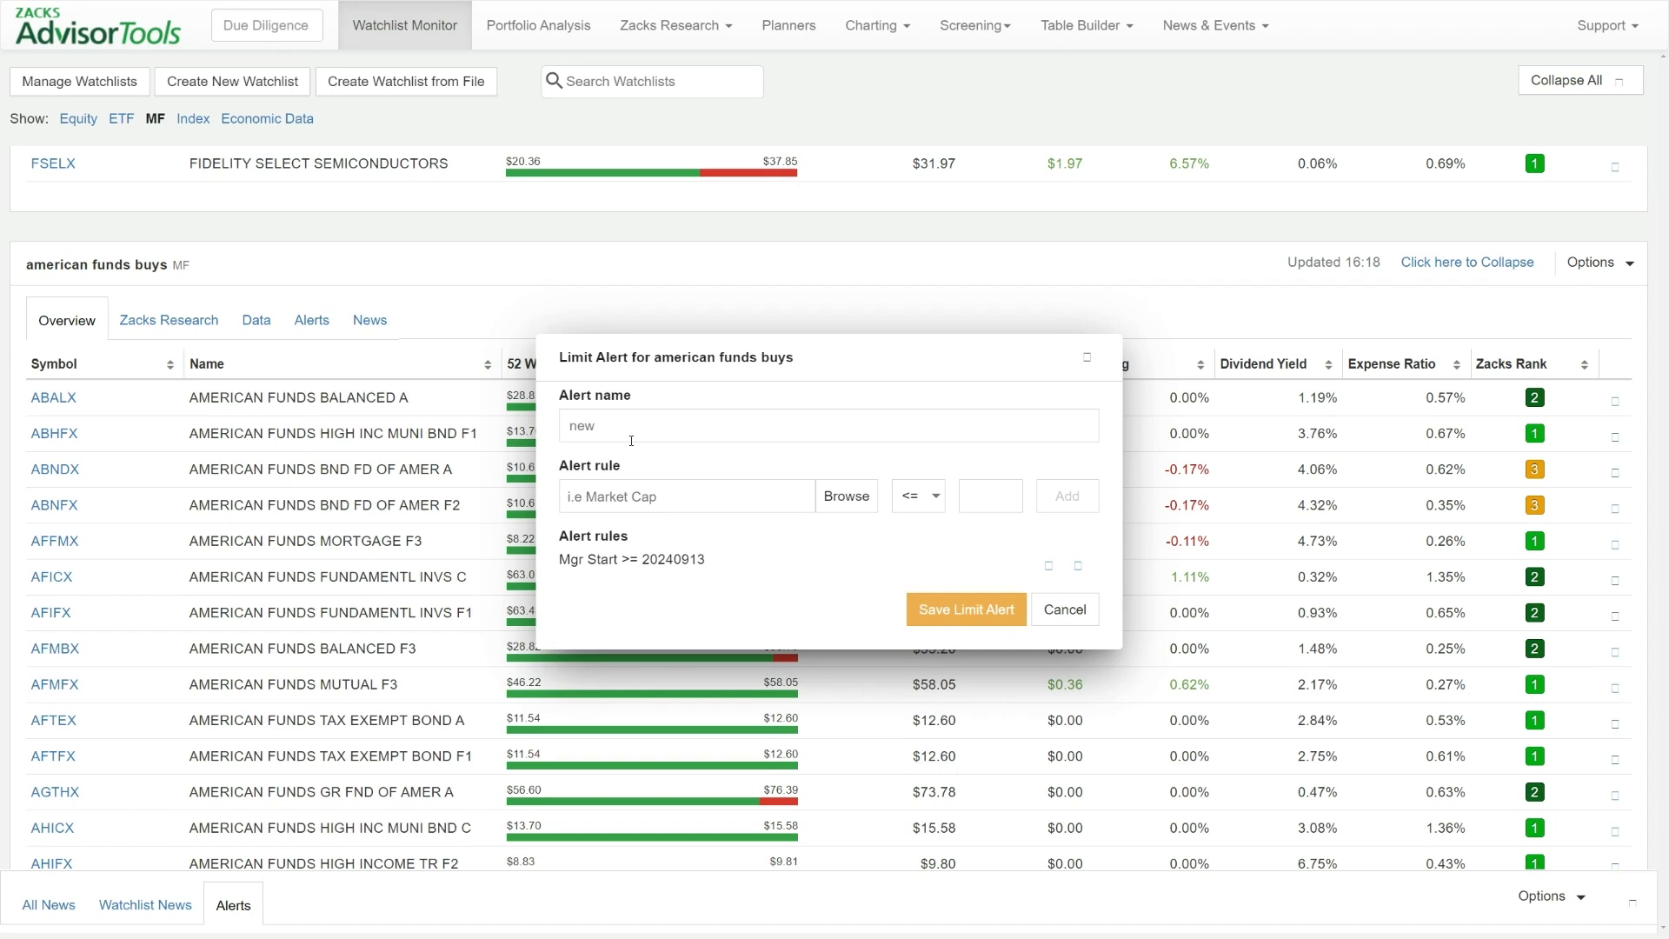
text(fund mgre)
click(968, 608)
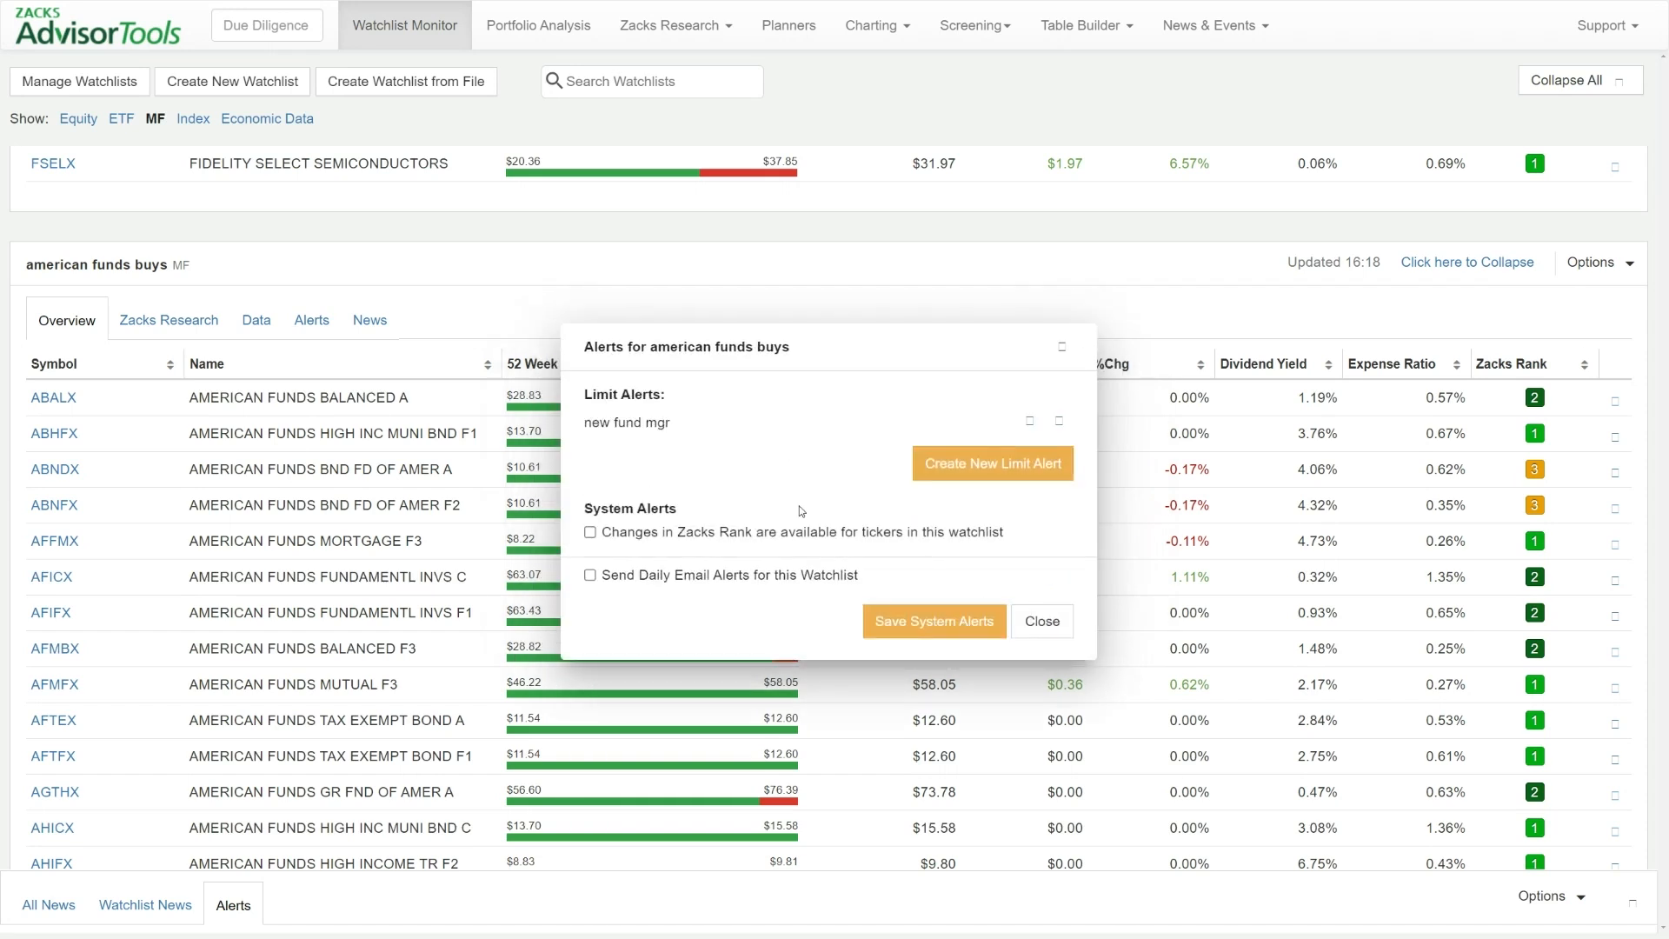
click(738, 577)
click(1060, 348)
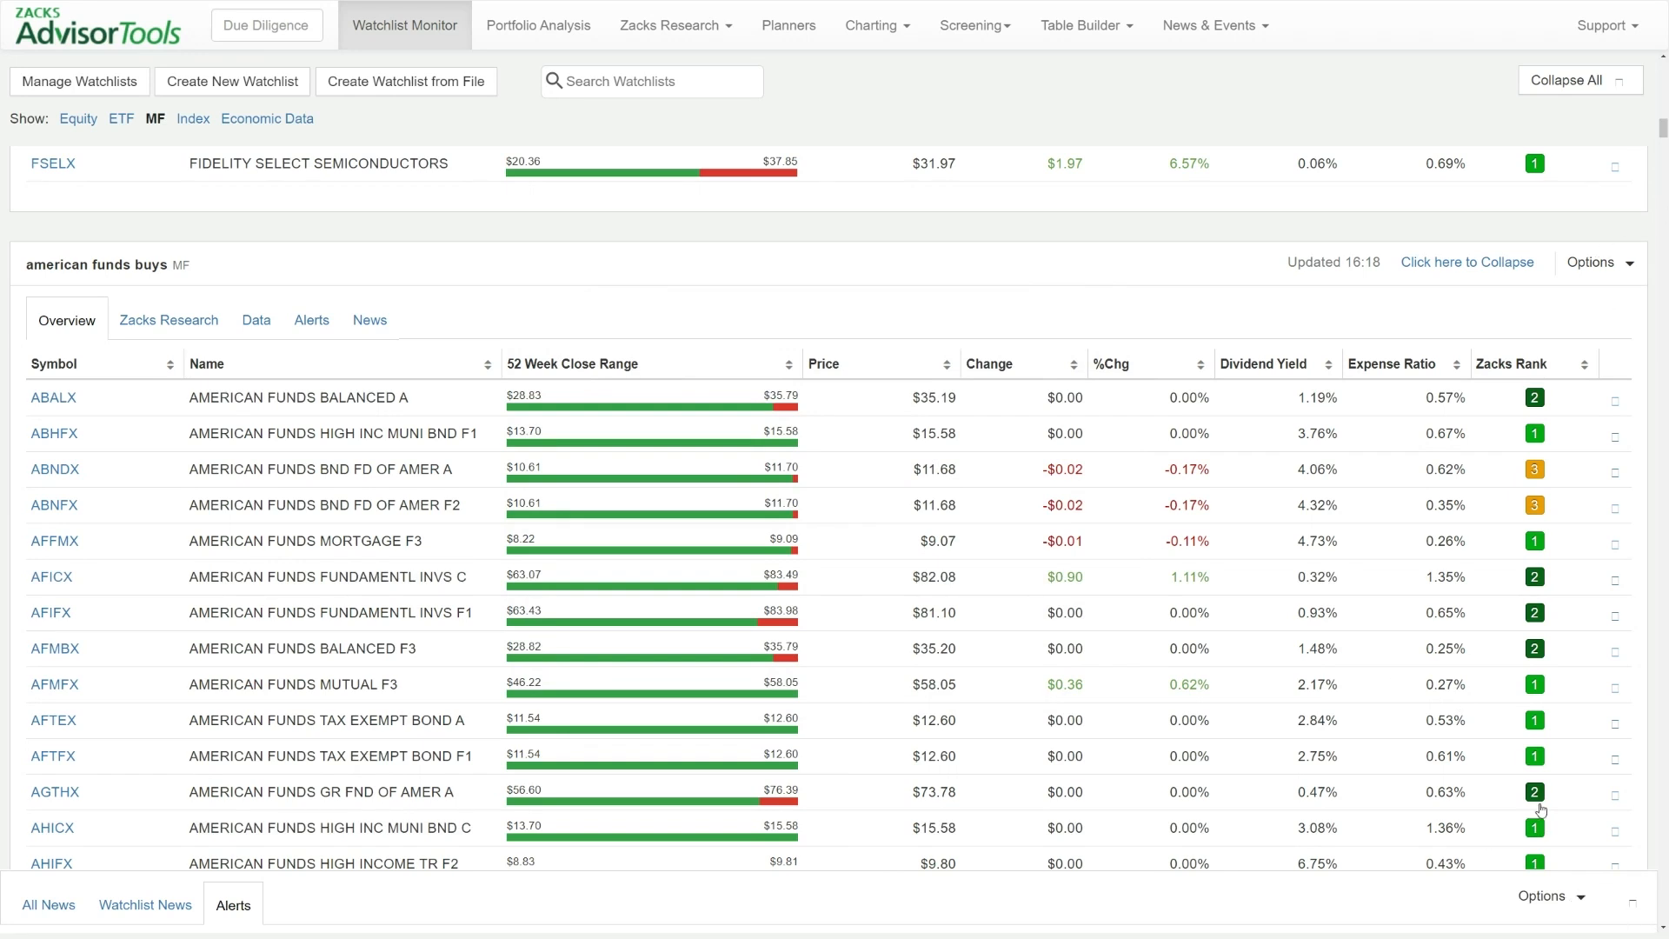
Open the individual alerts manager, select the ticker MSFT and open its alert settings
scroll(1543, 860, down, 1)
scroll(1488, 796, up, 12)
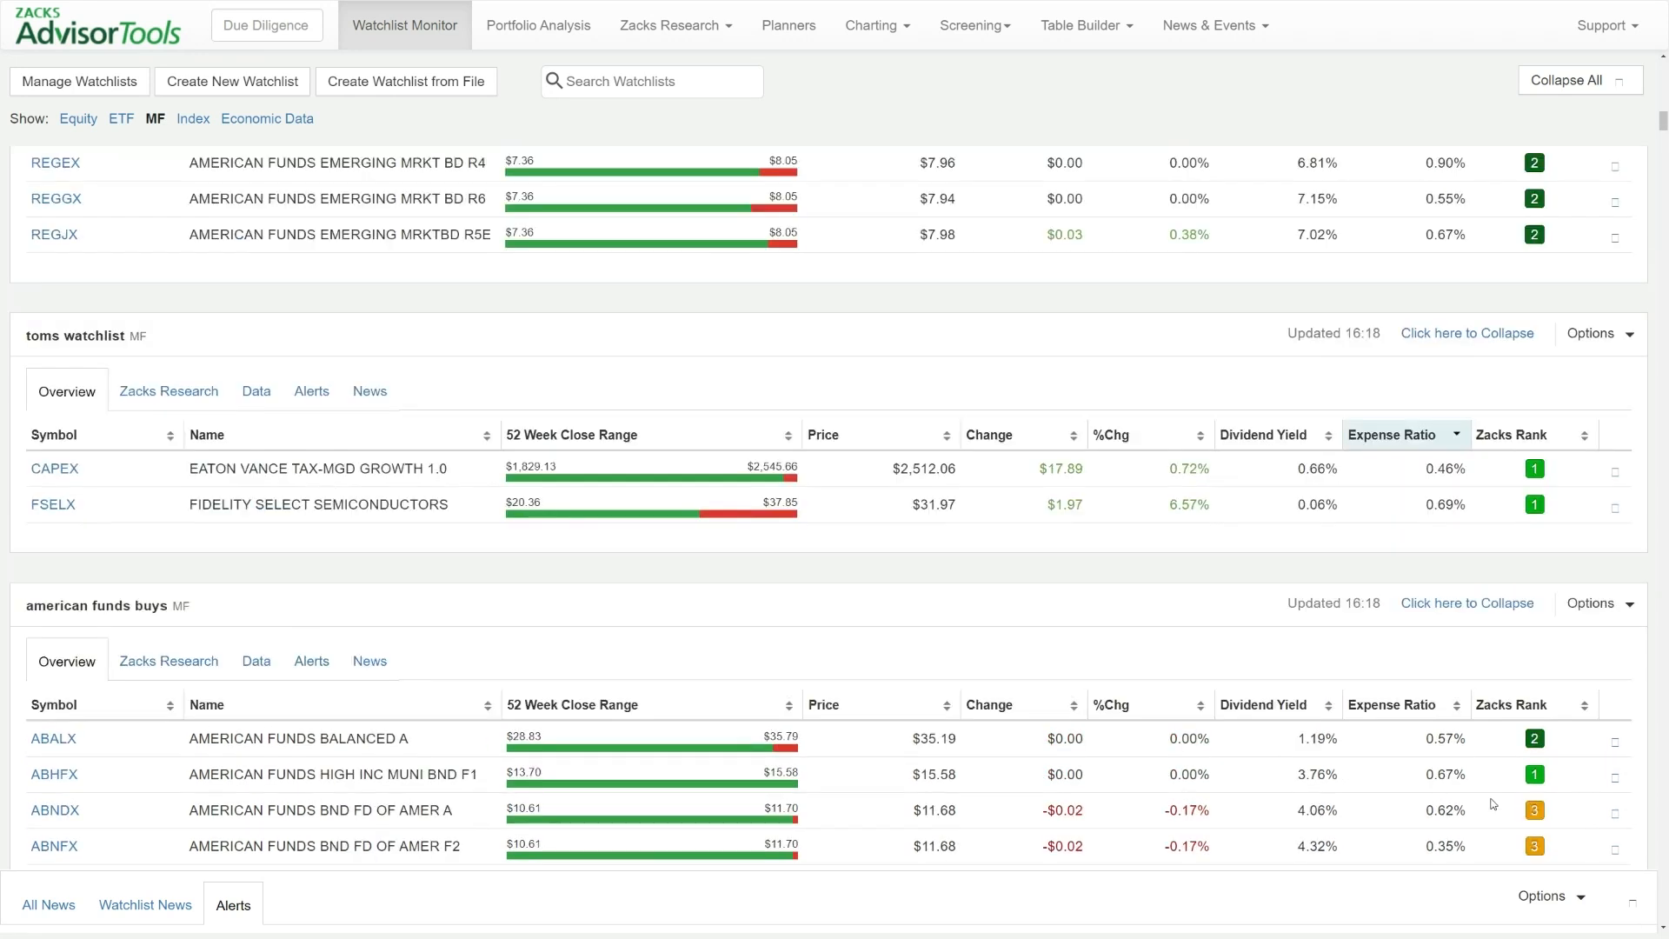
scroll(1494, 803, up, 1)
click(1550, 896)
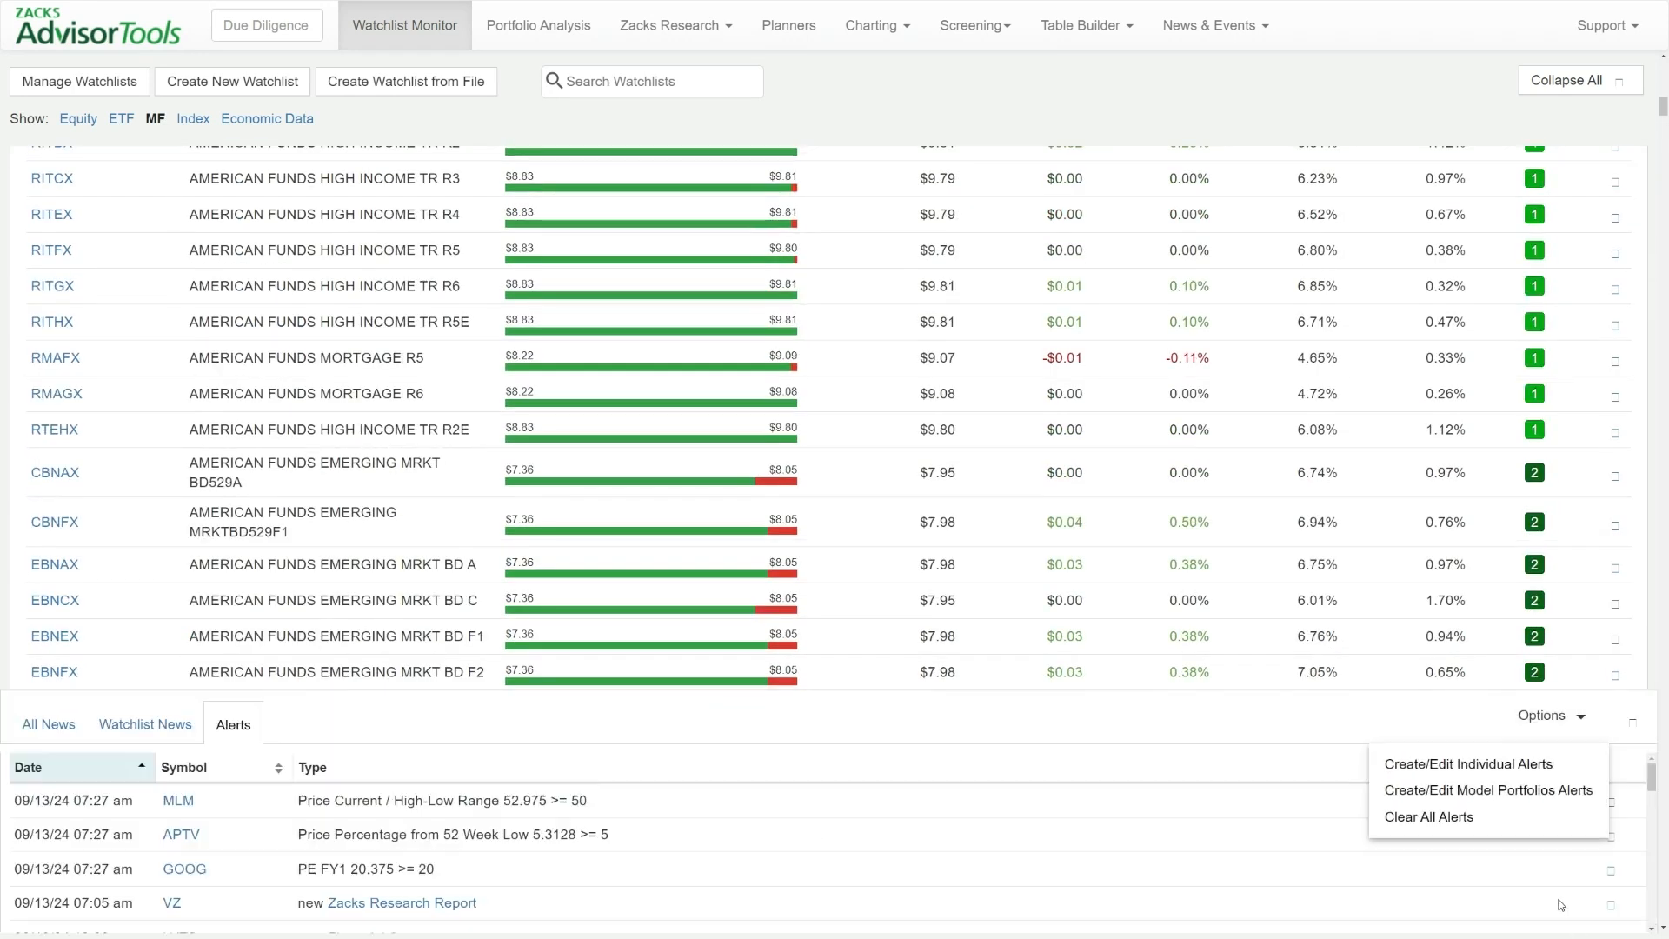
click(1486, 761)
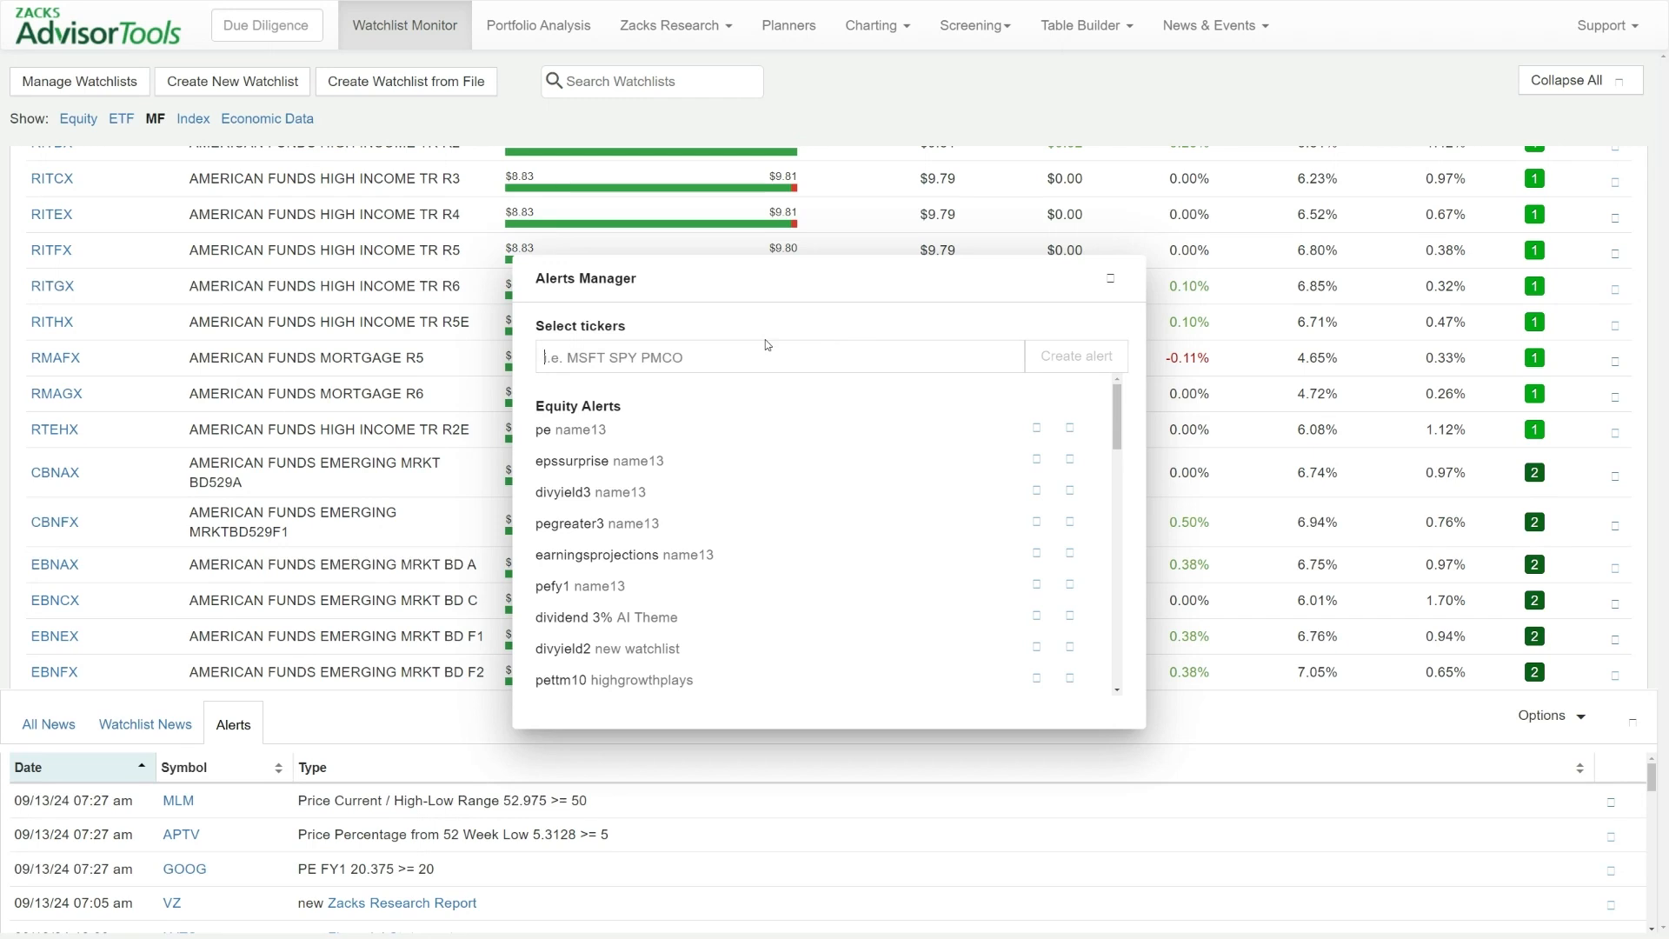
text(msf)
key(Return)
click(1055, 361)
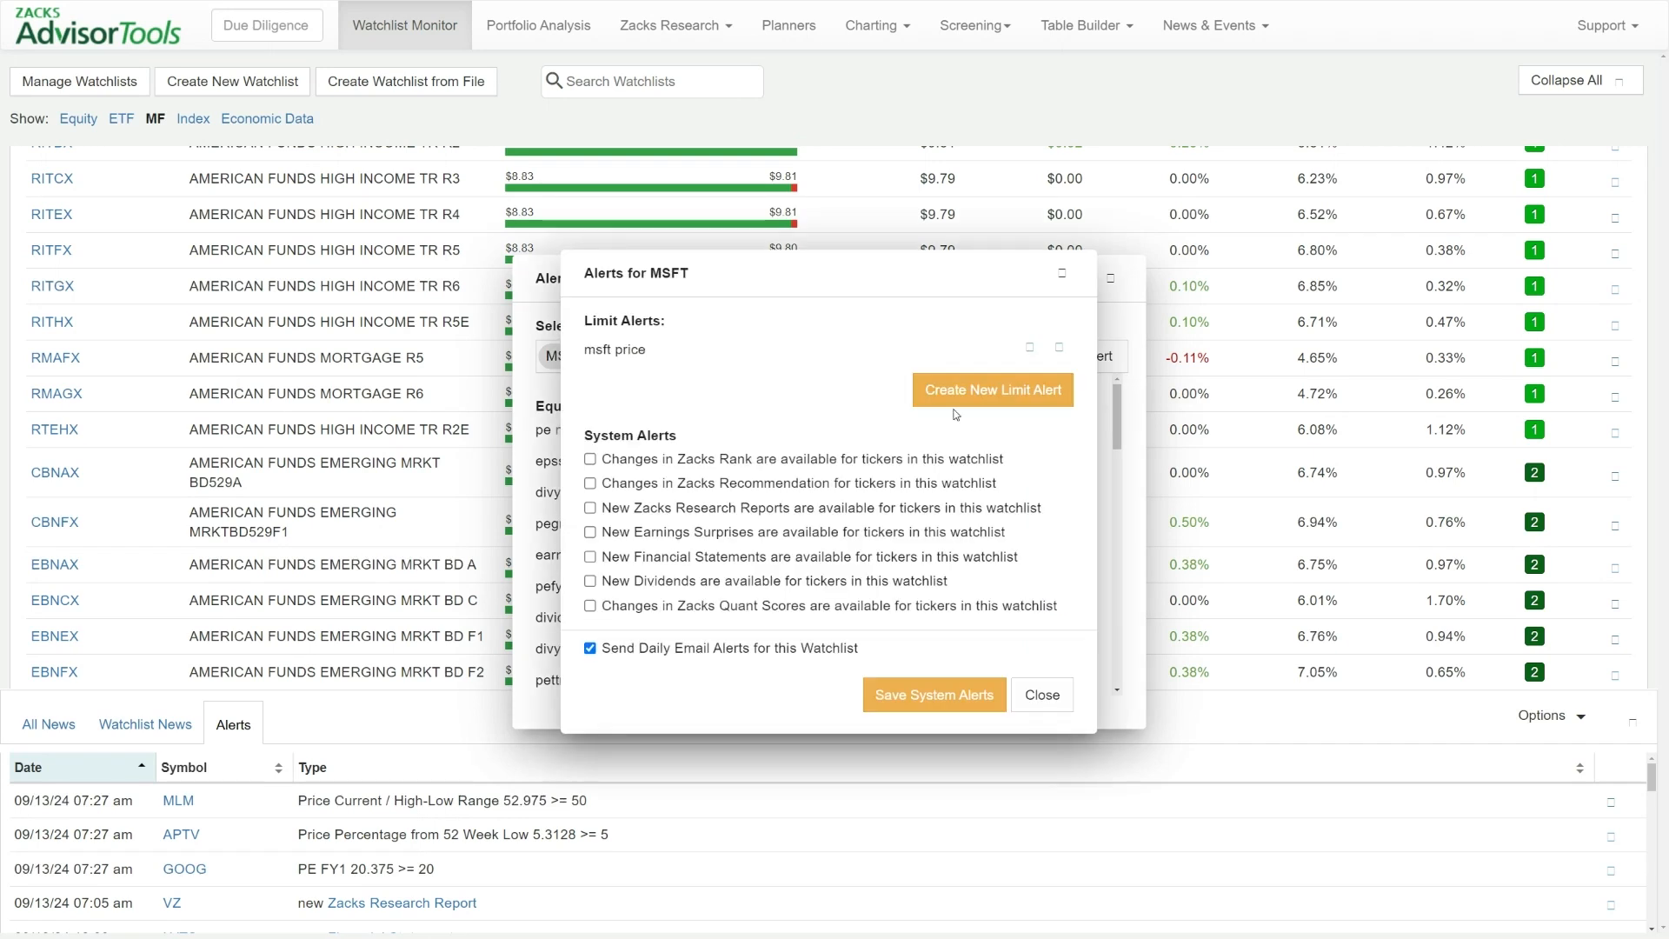
Change the "msft price" limit alert's rule to Price Current >= 200, and close the MSFT alert settings without saving
click(1026, 347)
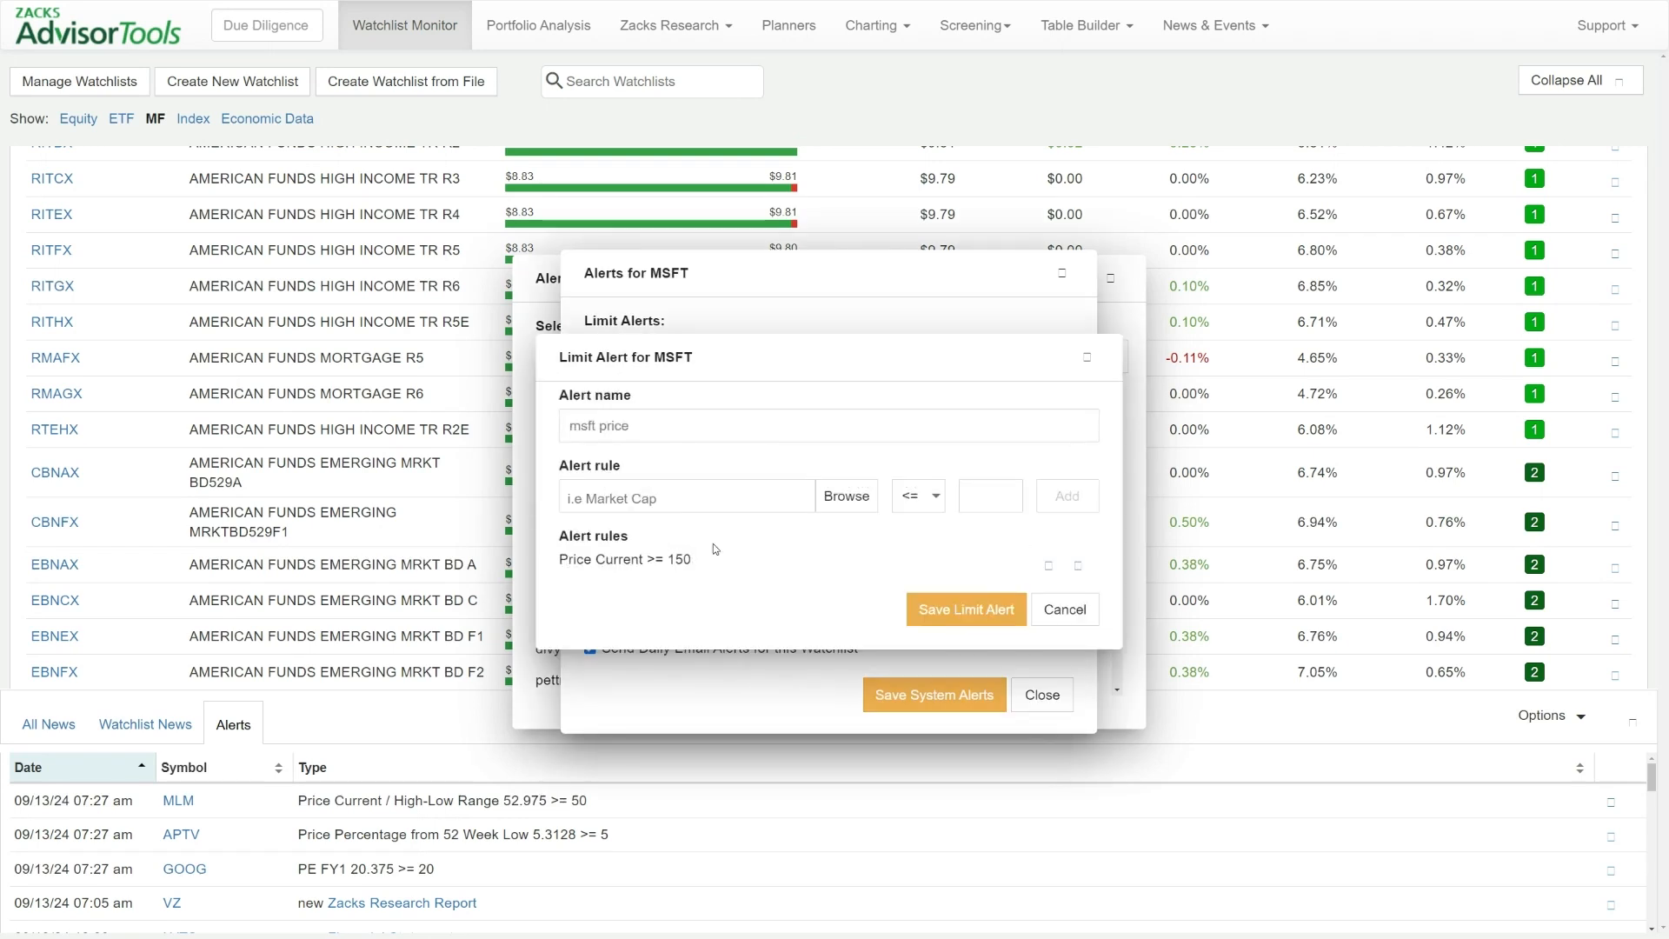
click(1048, 565)
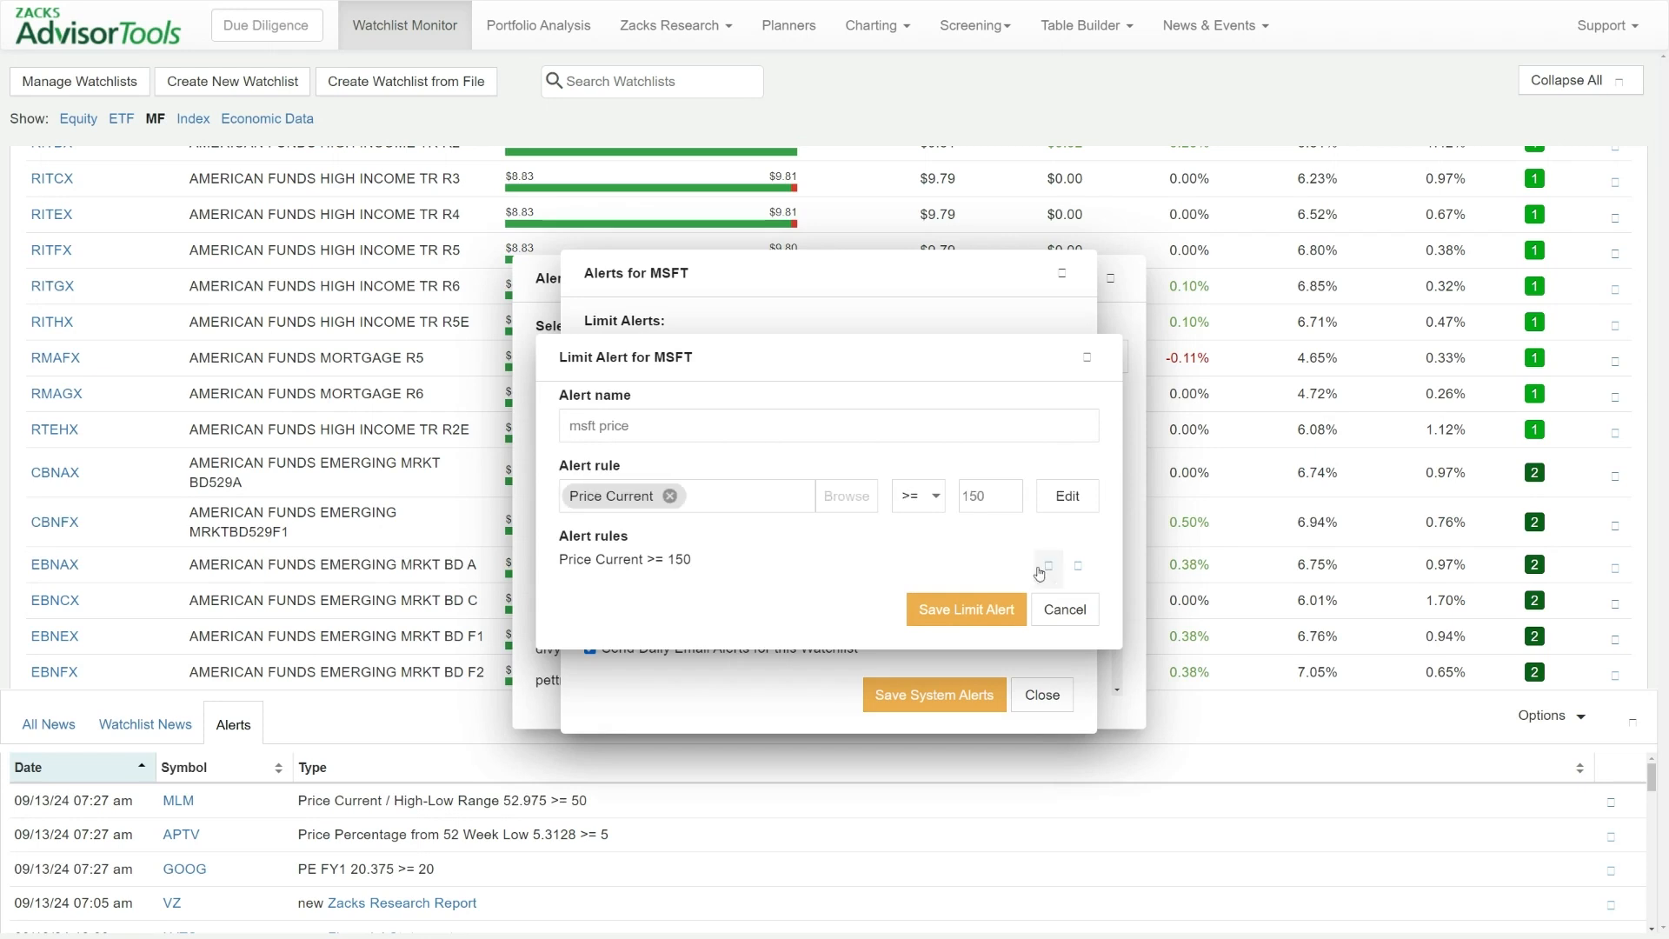
double_click(994, 488)
text(200)
click(1057, 497)
click(1085, 364)
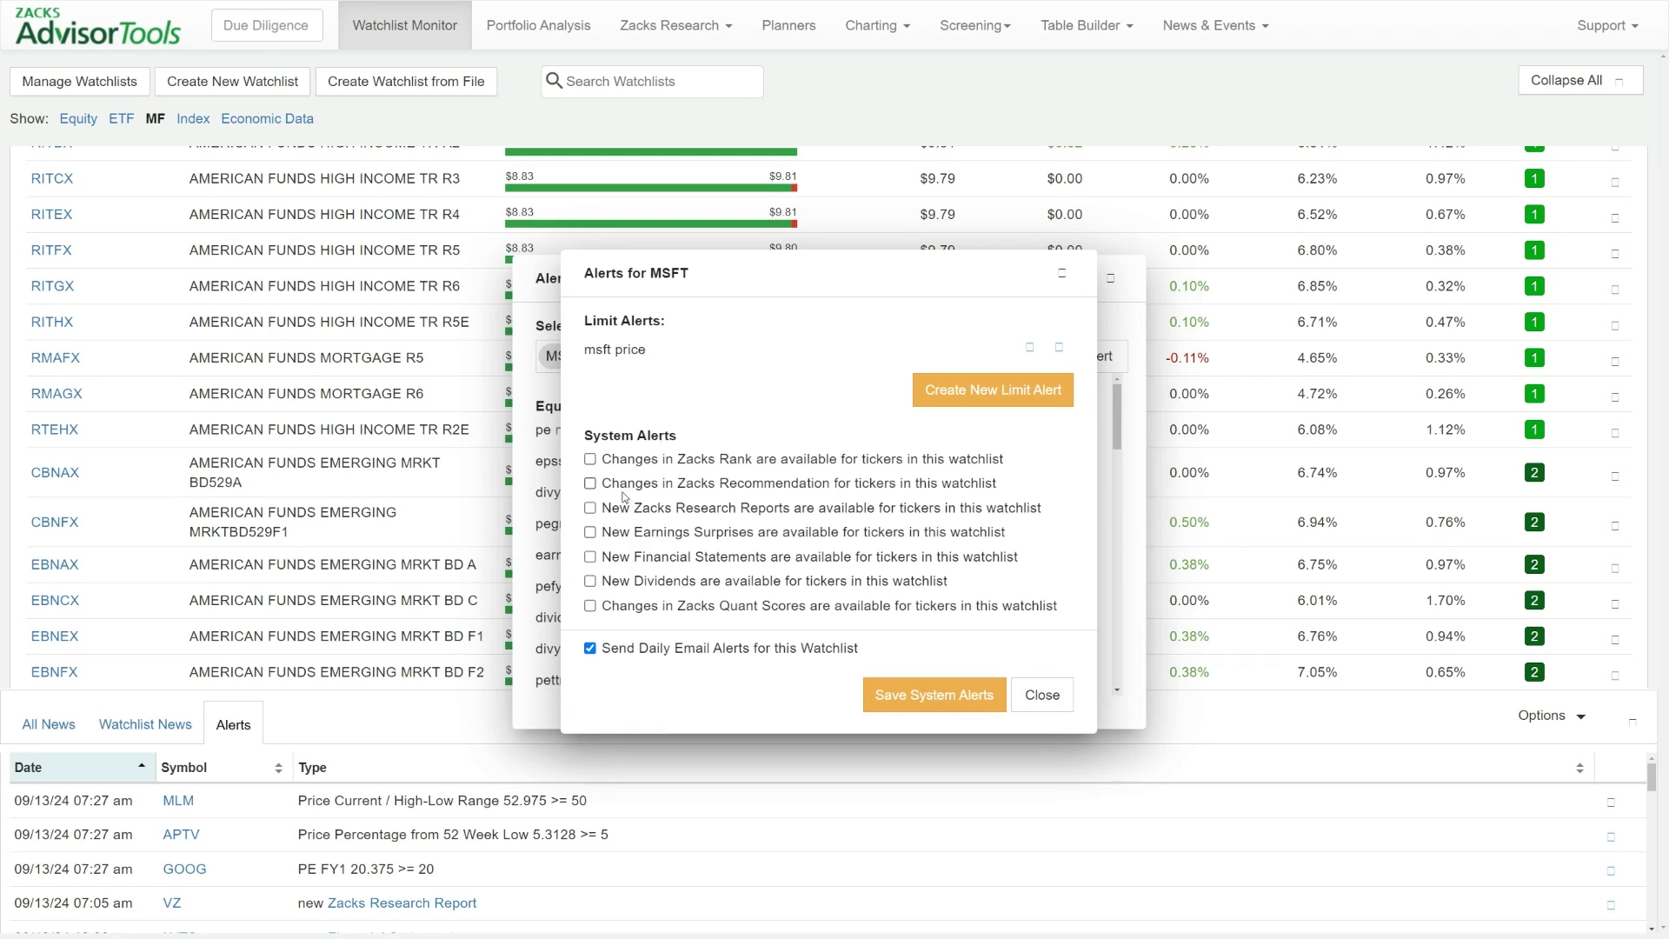
click(1061, 273)
Open the individual alert settings for SPY to view its available system alerts, and close them along with the Alerts Manager
click(643, 355)
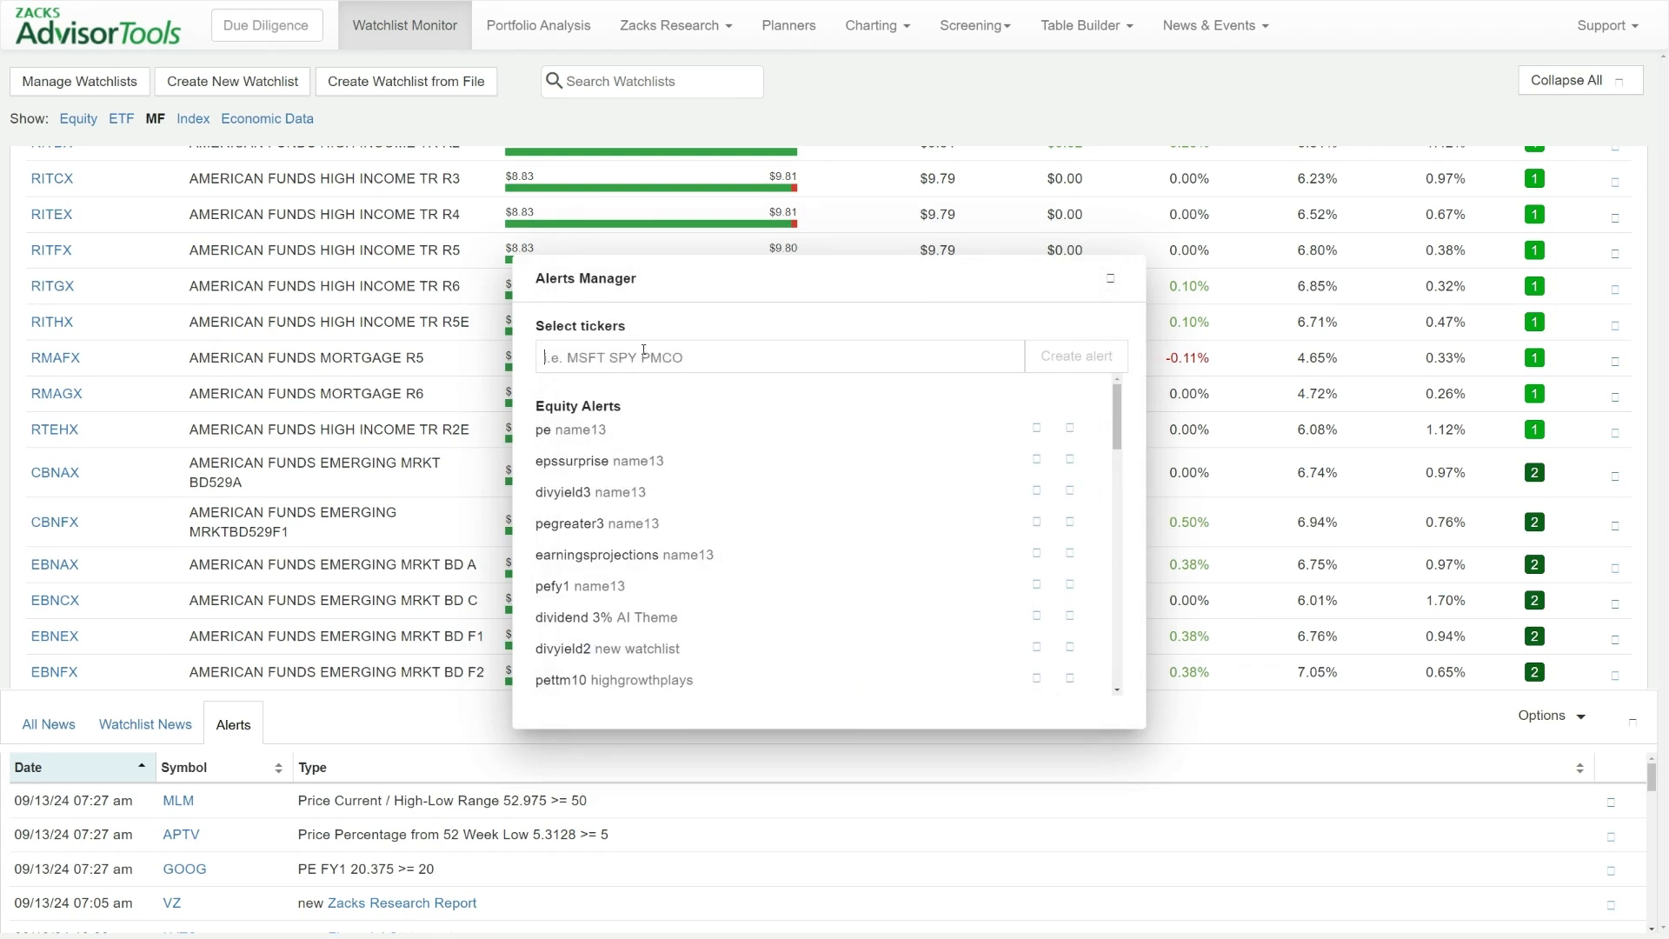
text(spy)
click(996, 409)
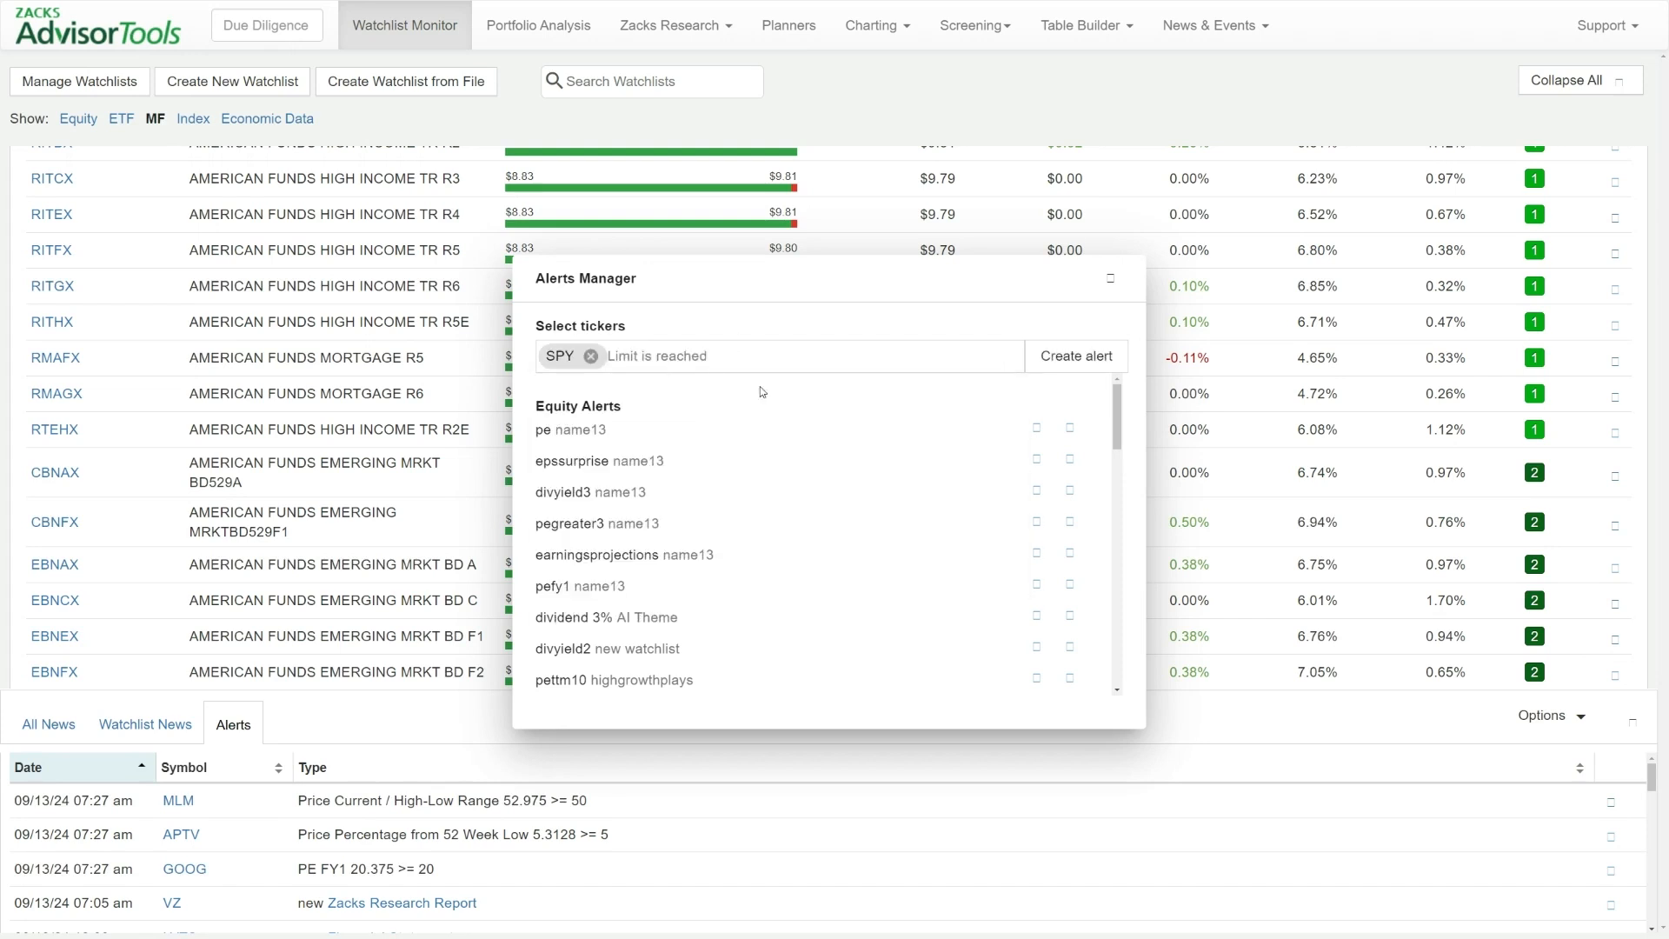
click(1035, 360)
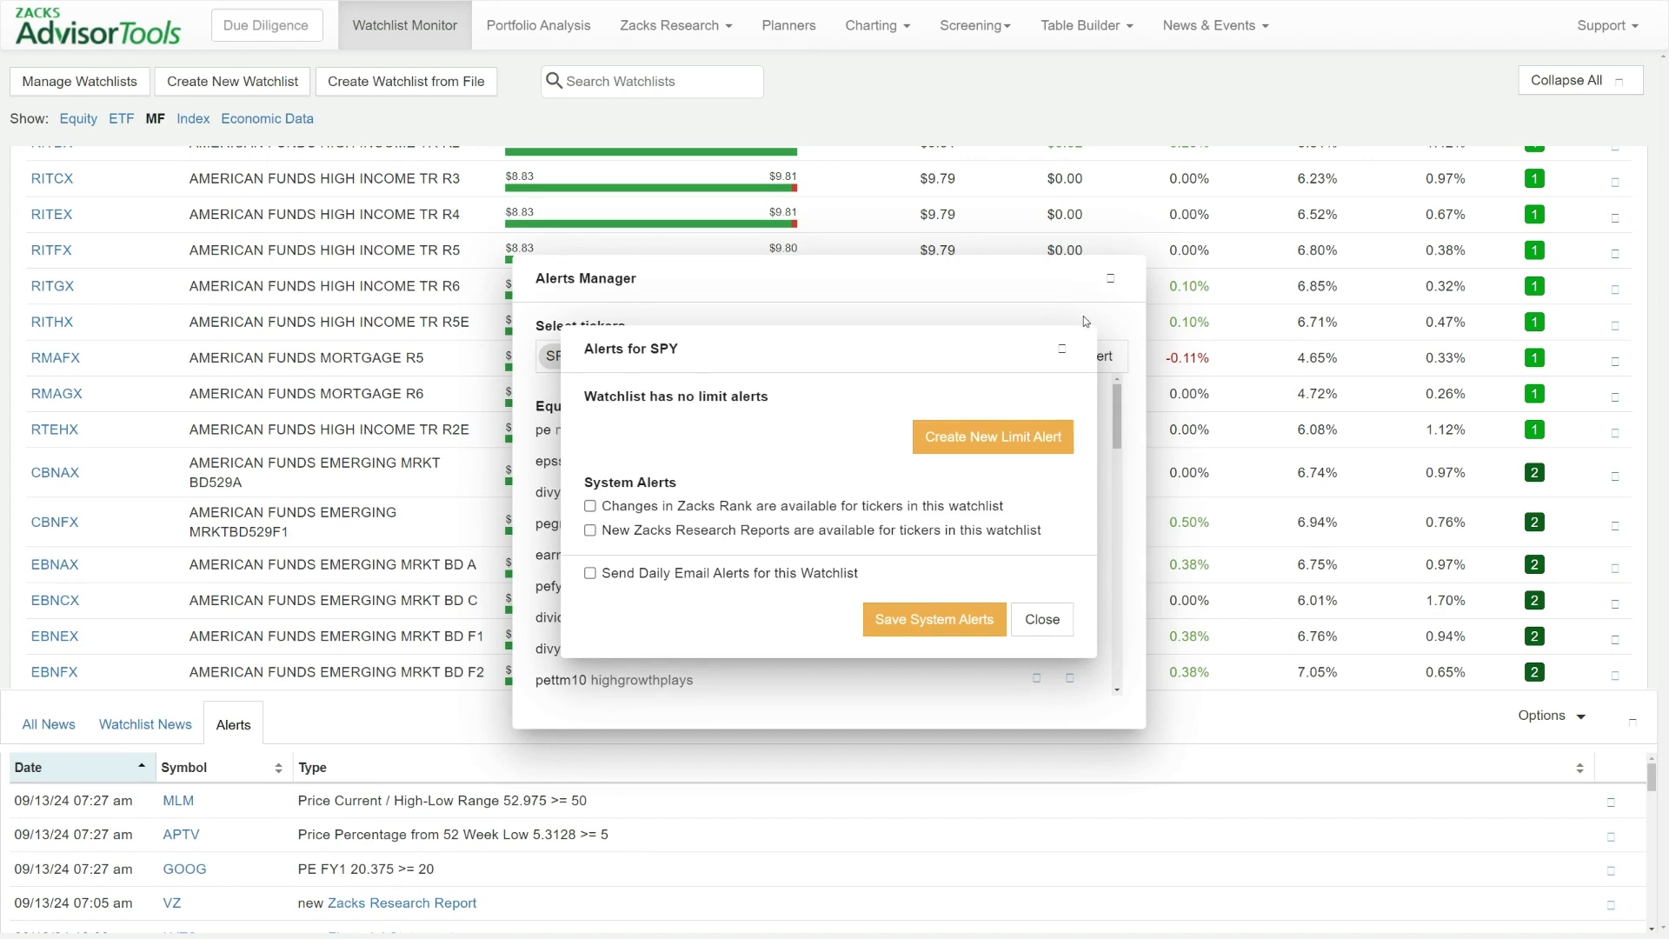
click(1062, 349)
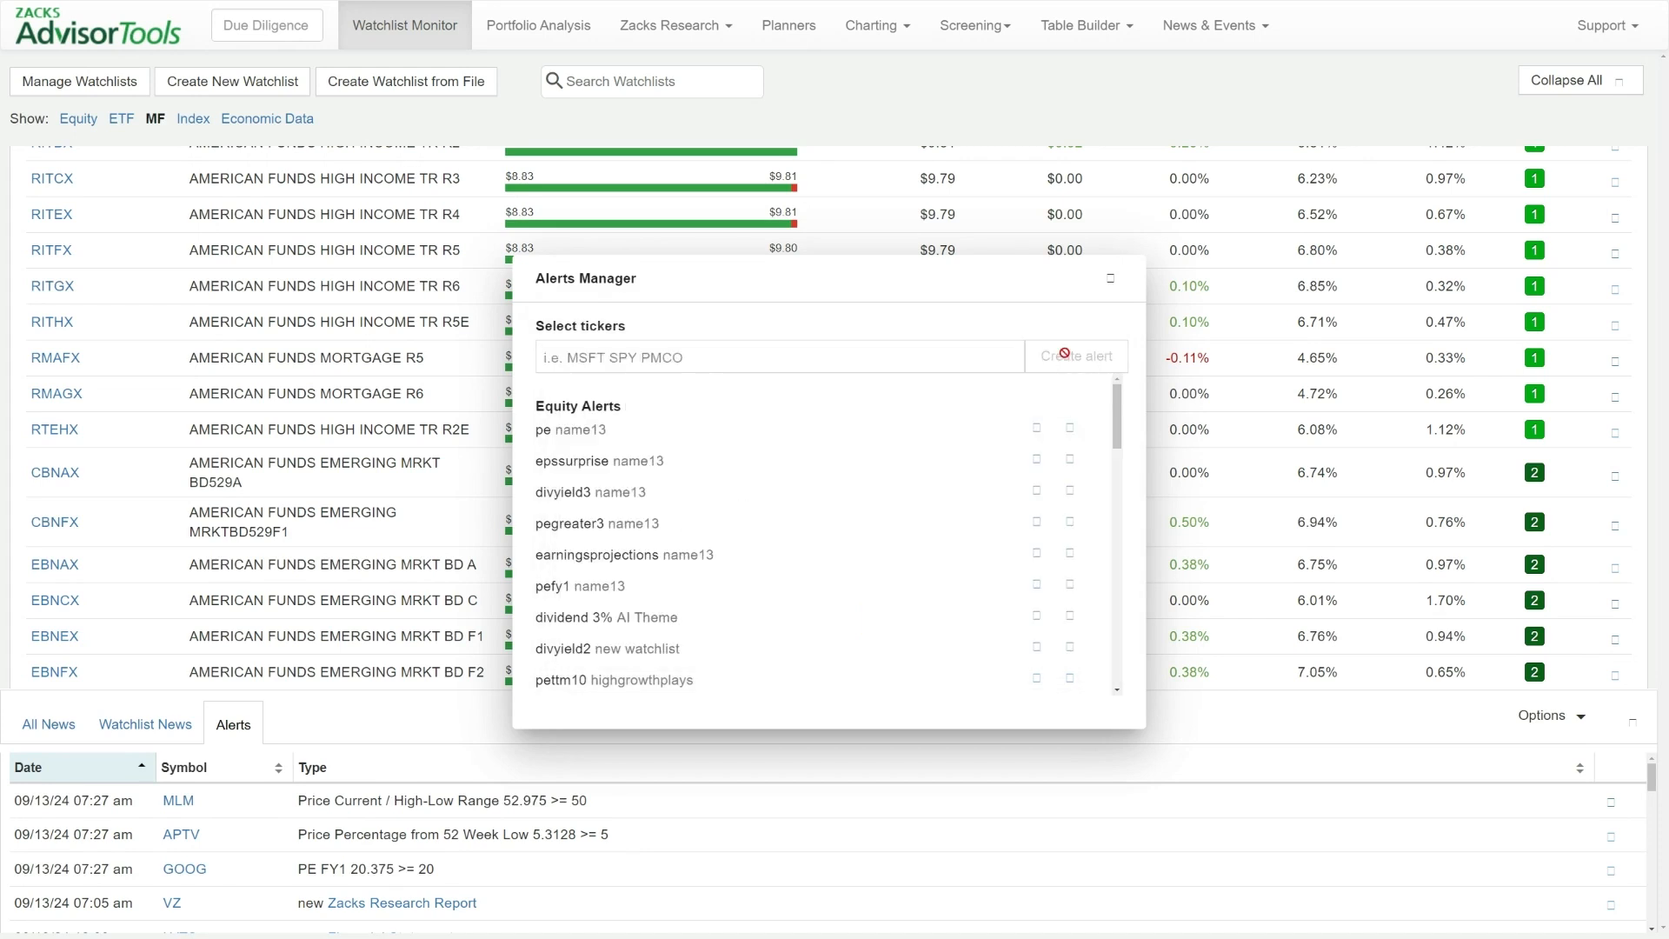
click(1110, 278)
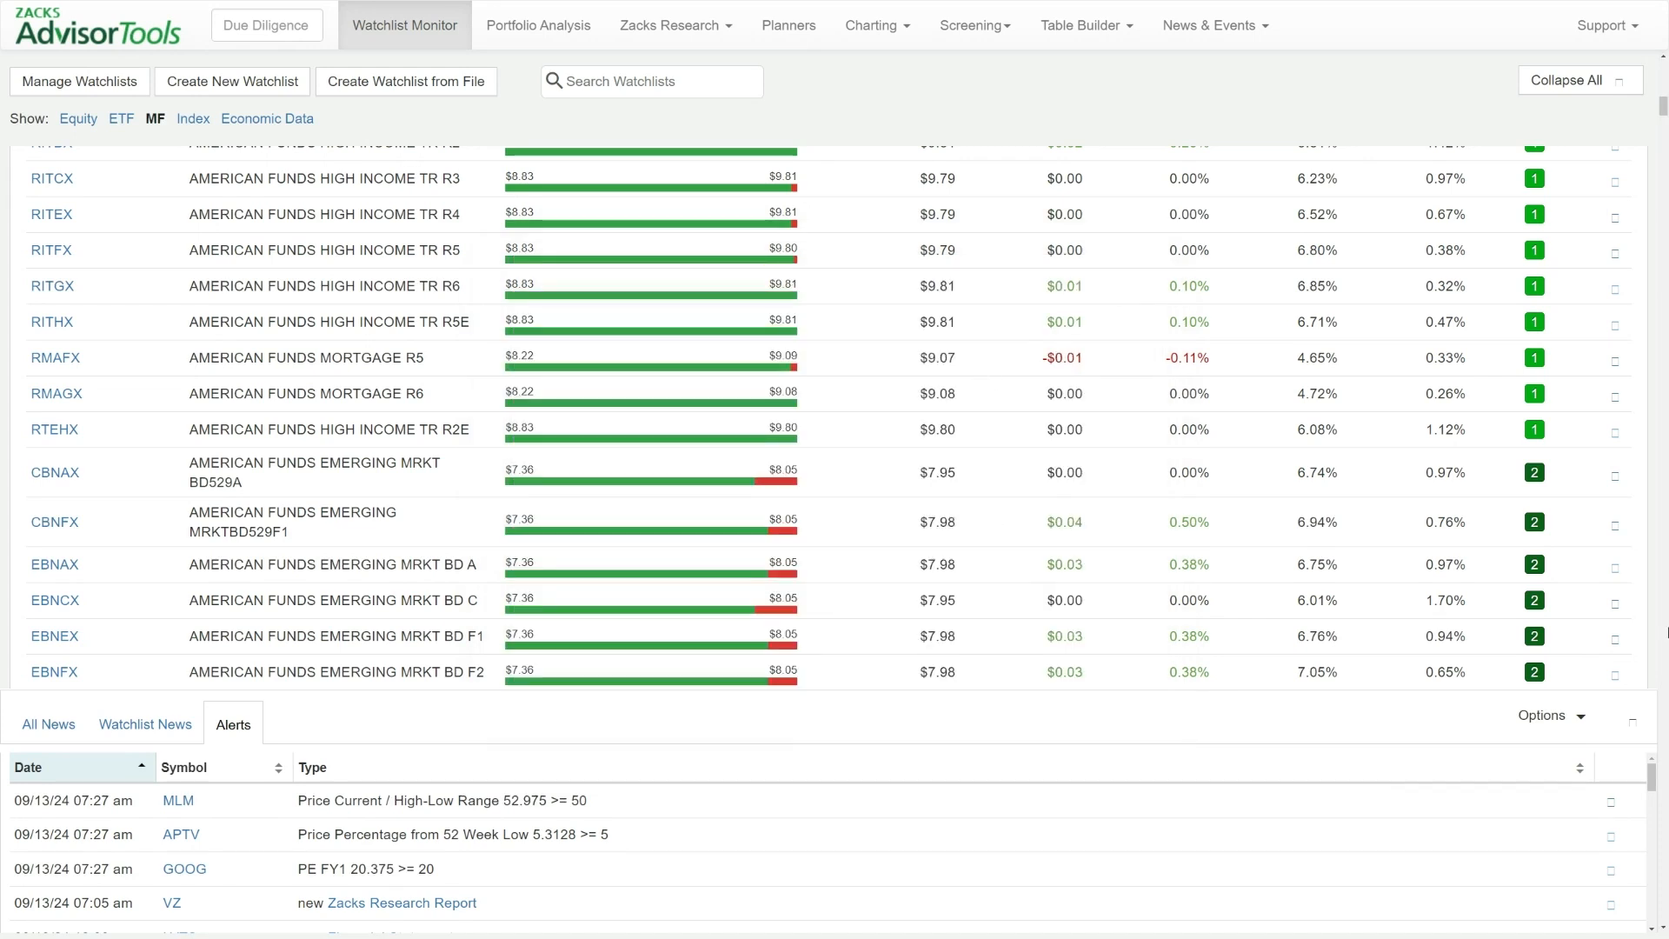
Toggle the Zacks Thematic Lists and Zacks Equity Select Lists options in the model portfolio alerts, and close them without saving
click(1540, 722)
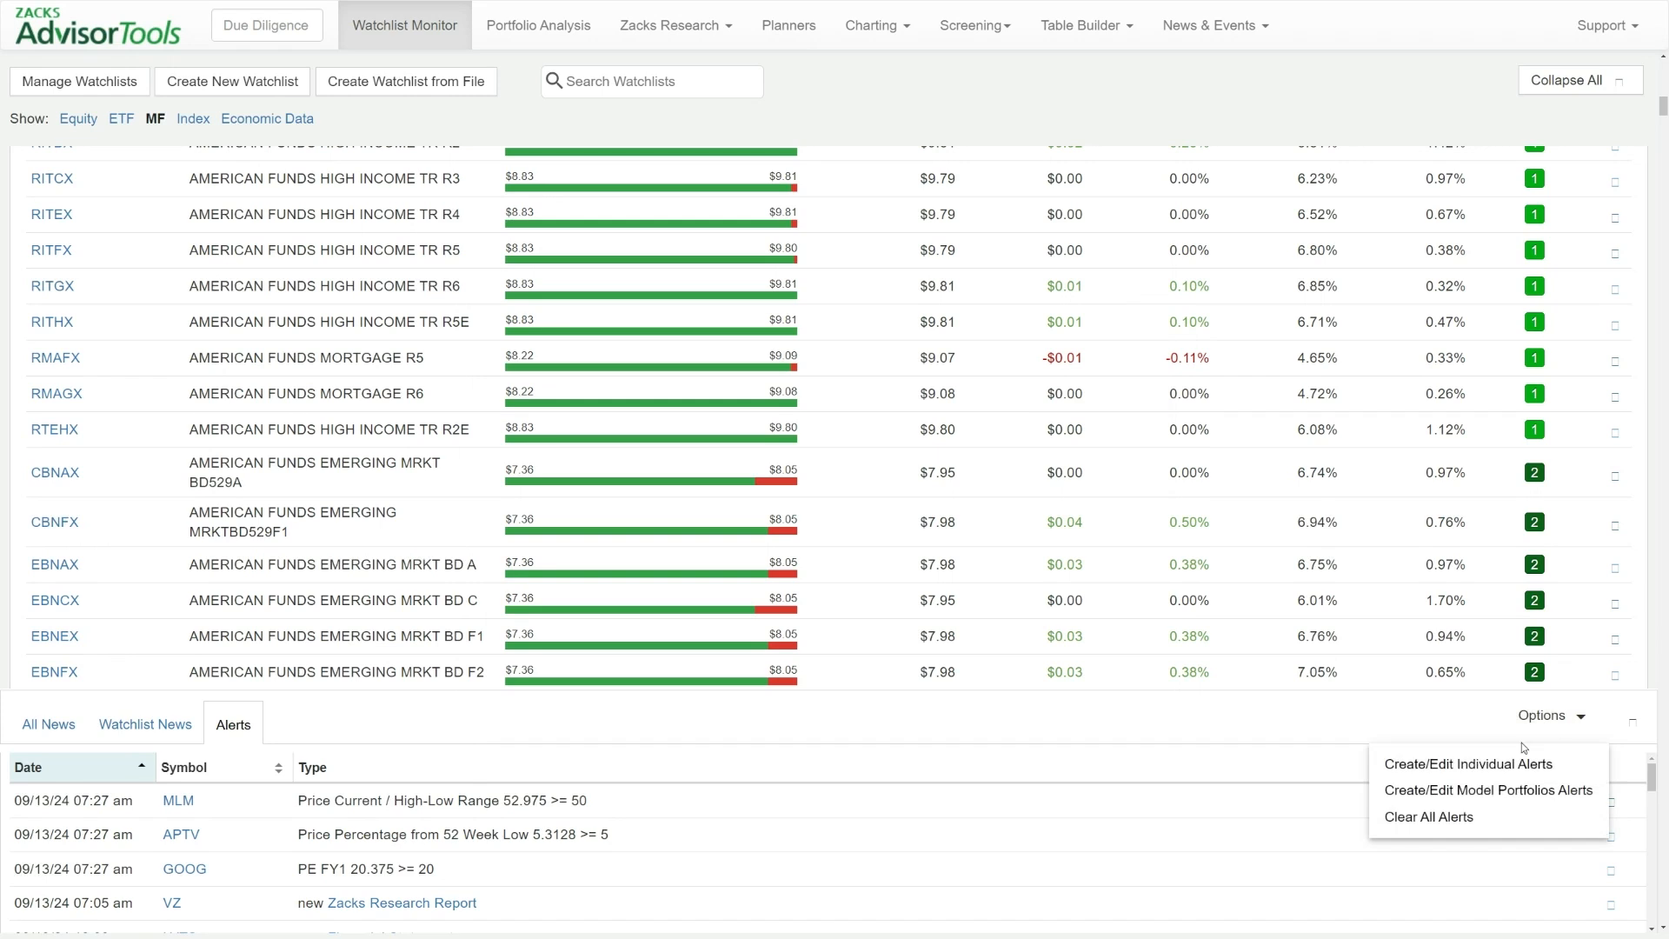
click(1465, 792)
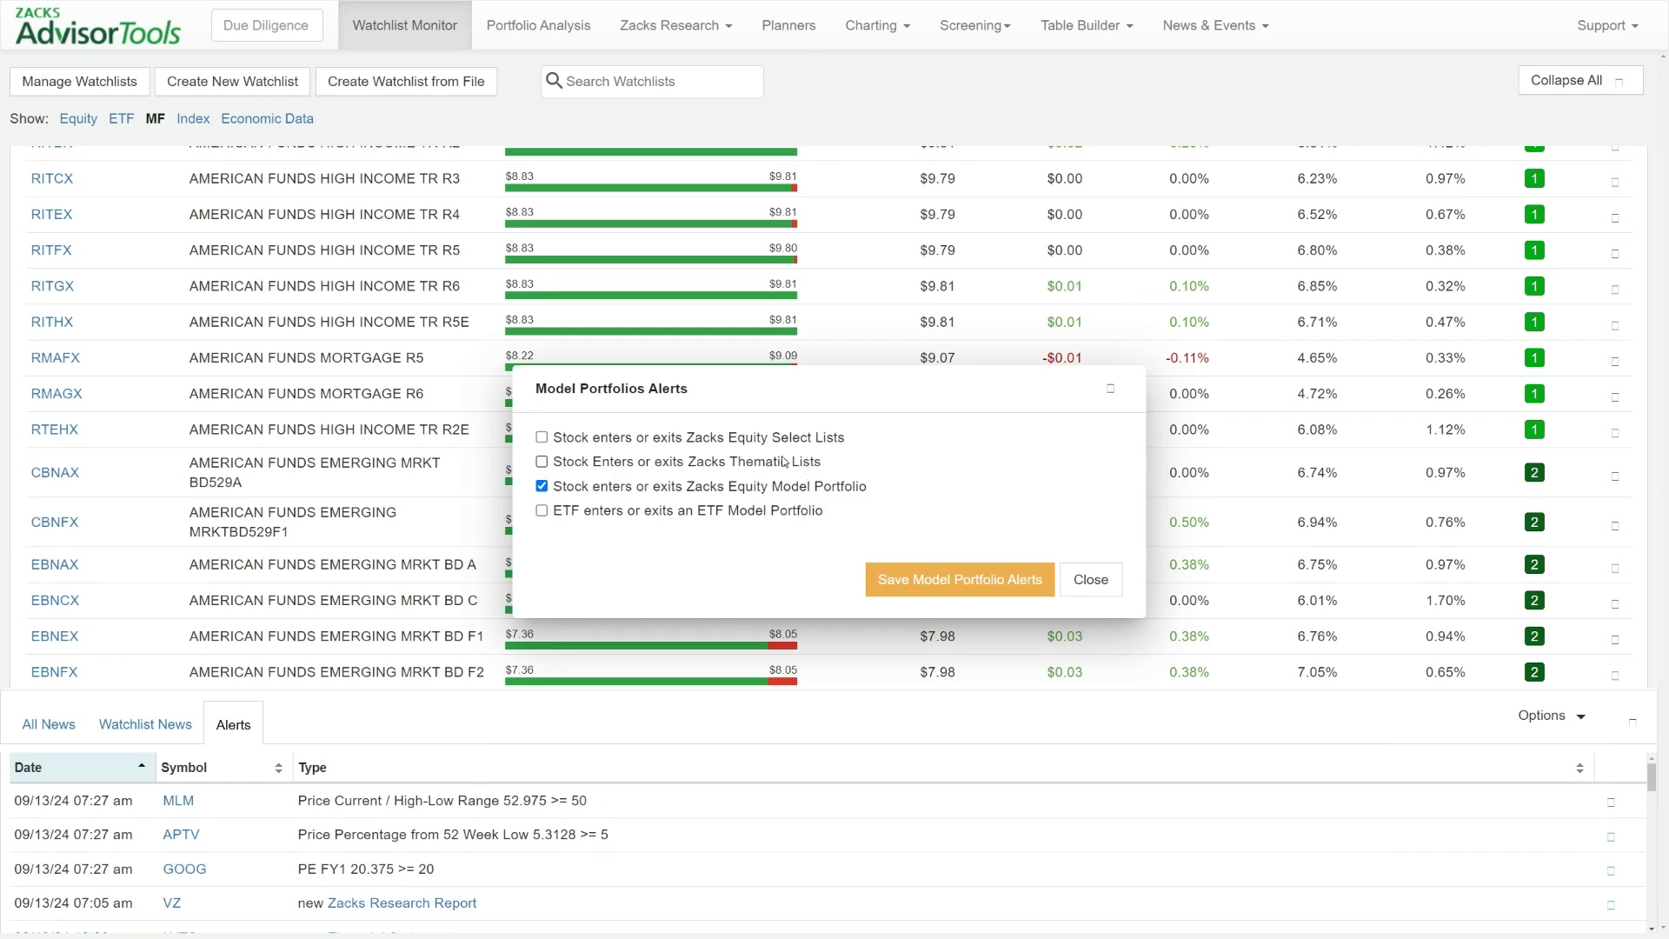
click(704, 461)
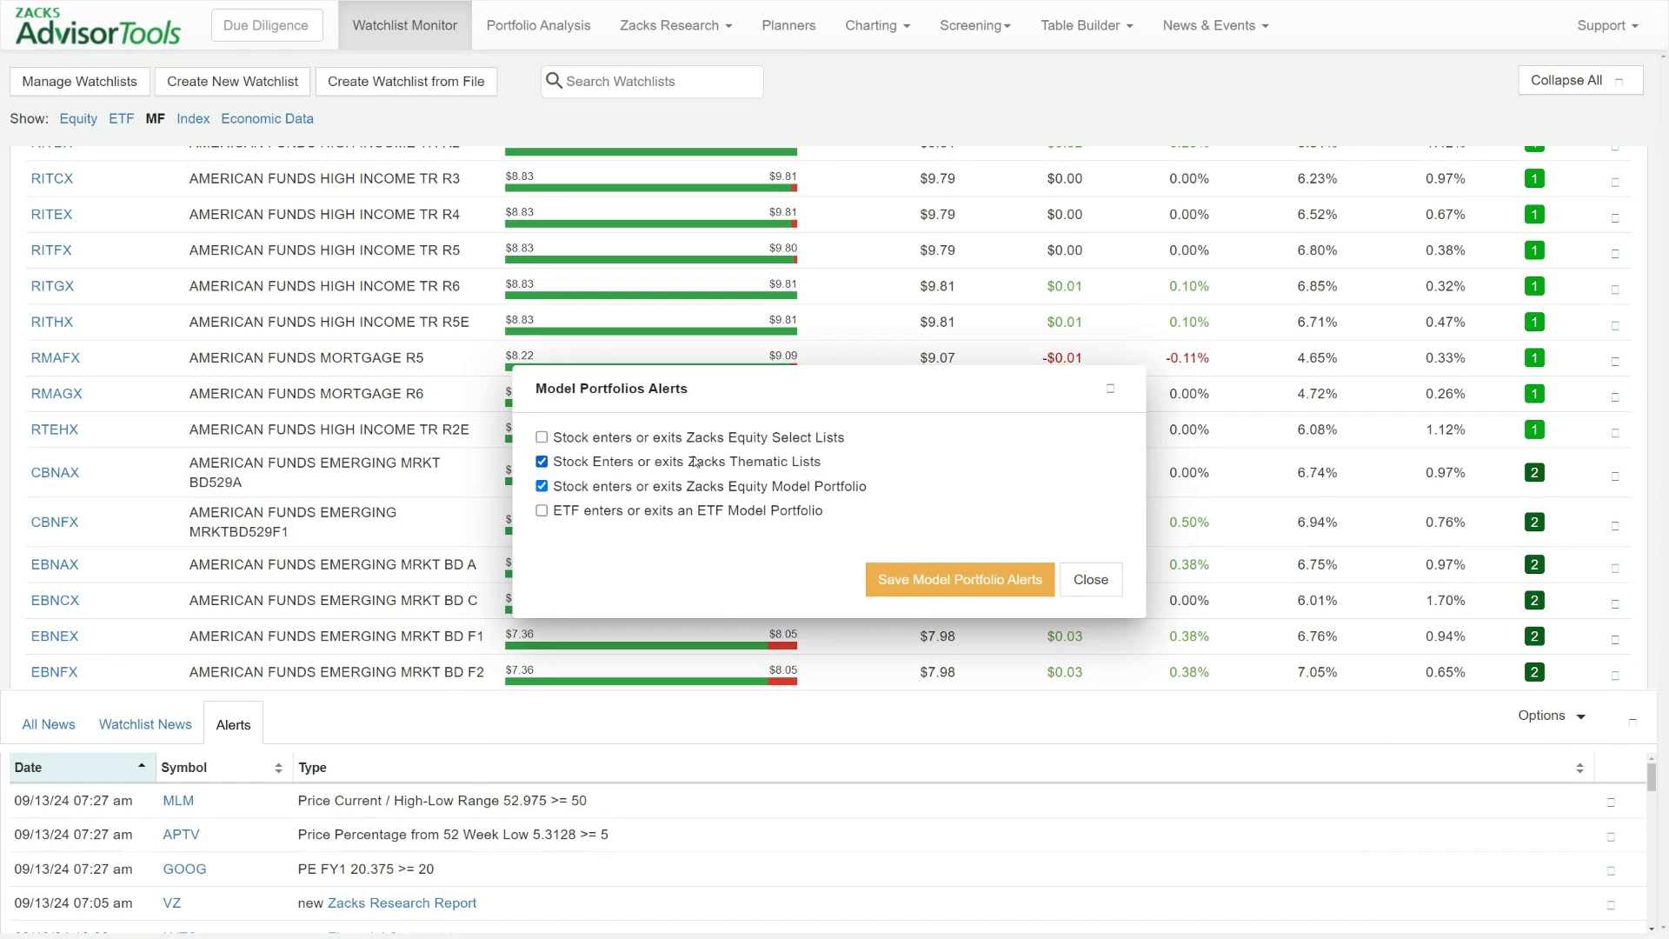
click(612, 436)
click(1108, 387)
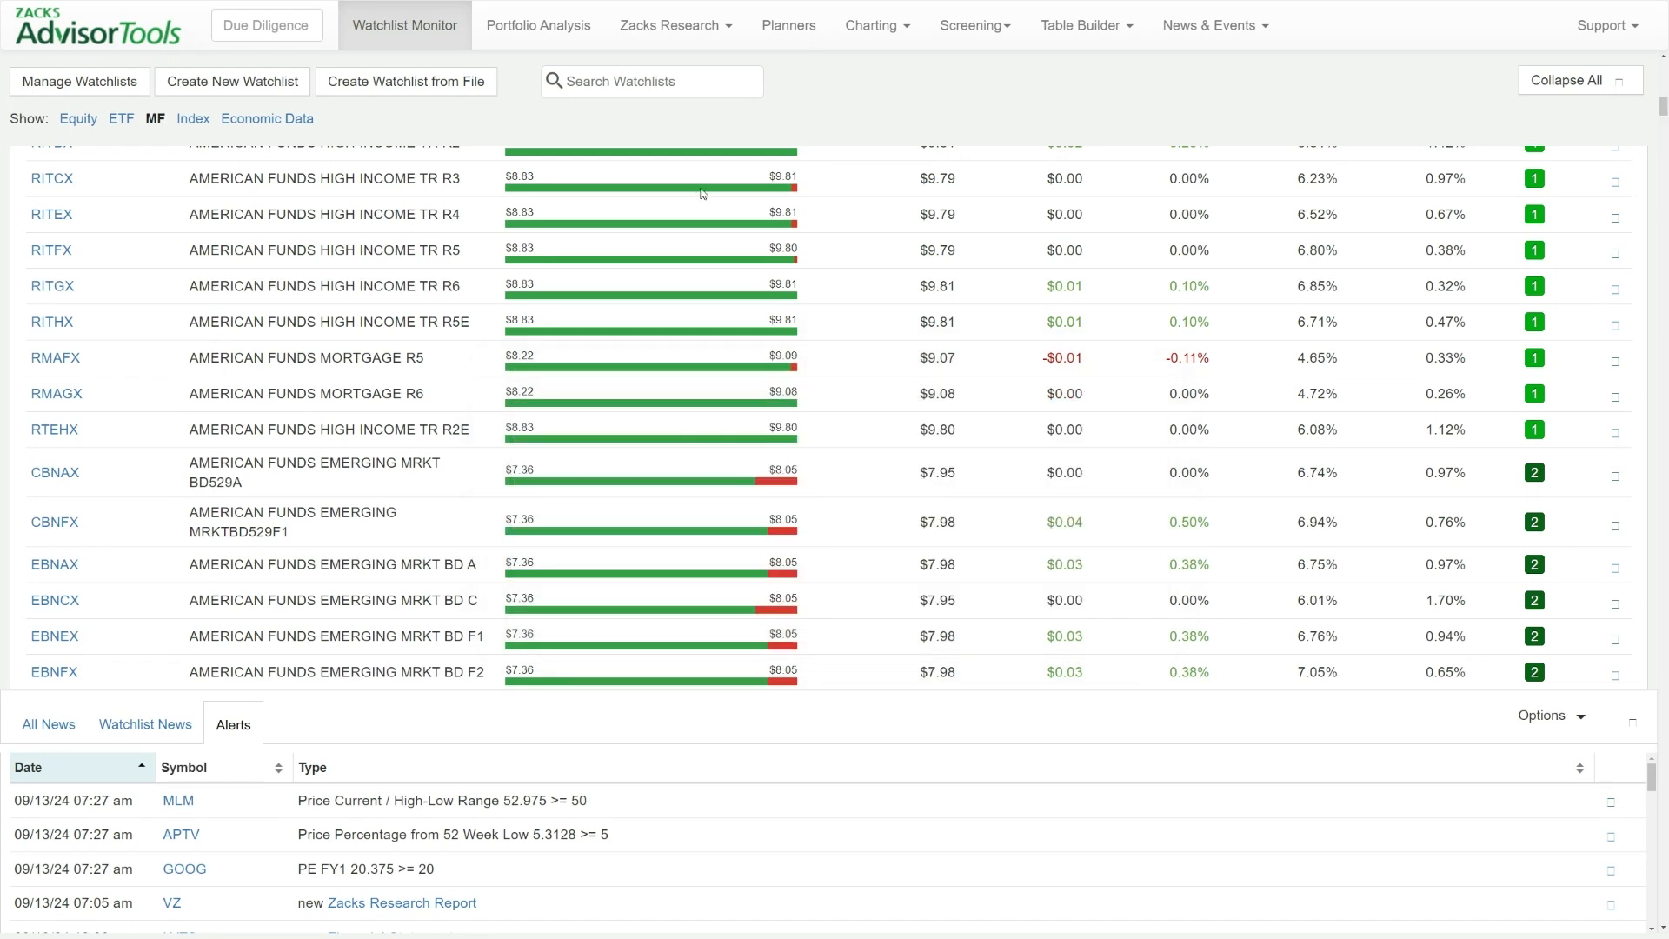
Switch to Portfolio Analysis, open the alert settings of the second client portfolio and expand its equity and ETF system alerts
click(545, 28)
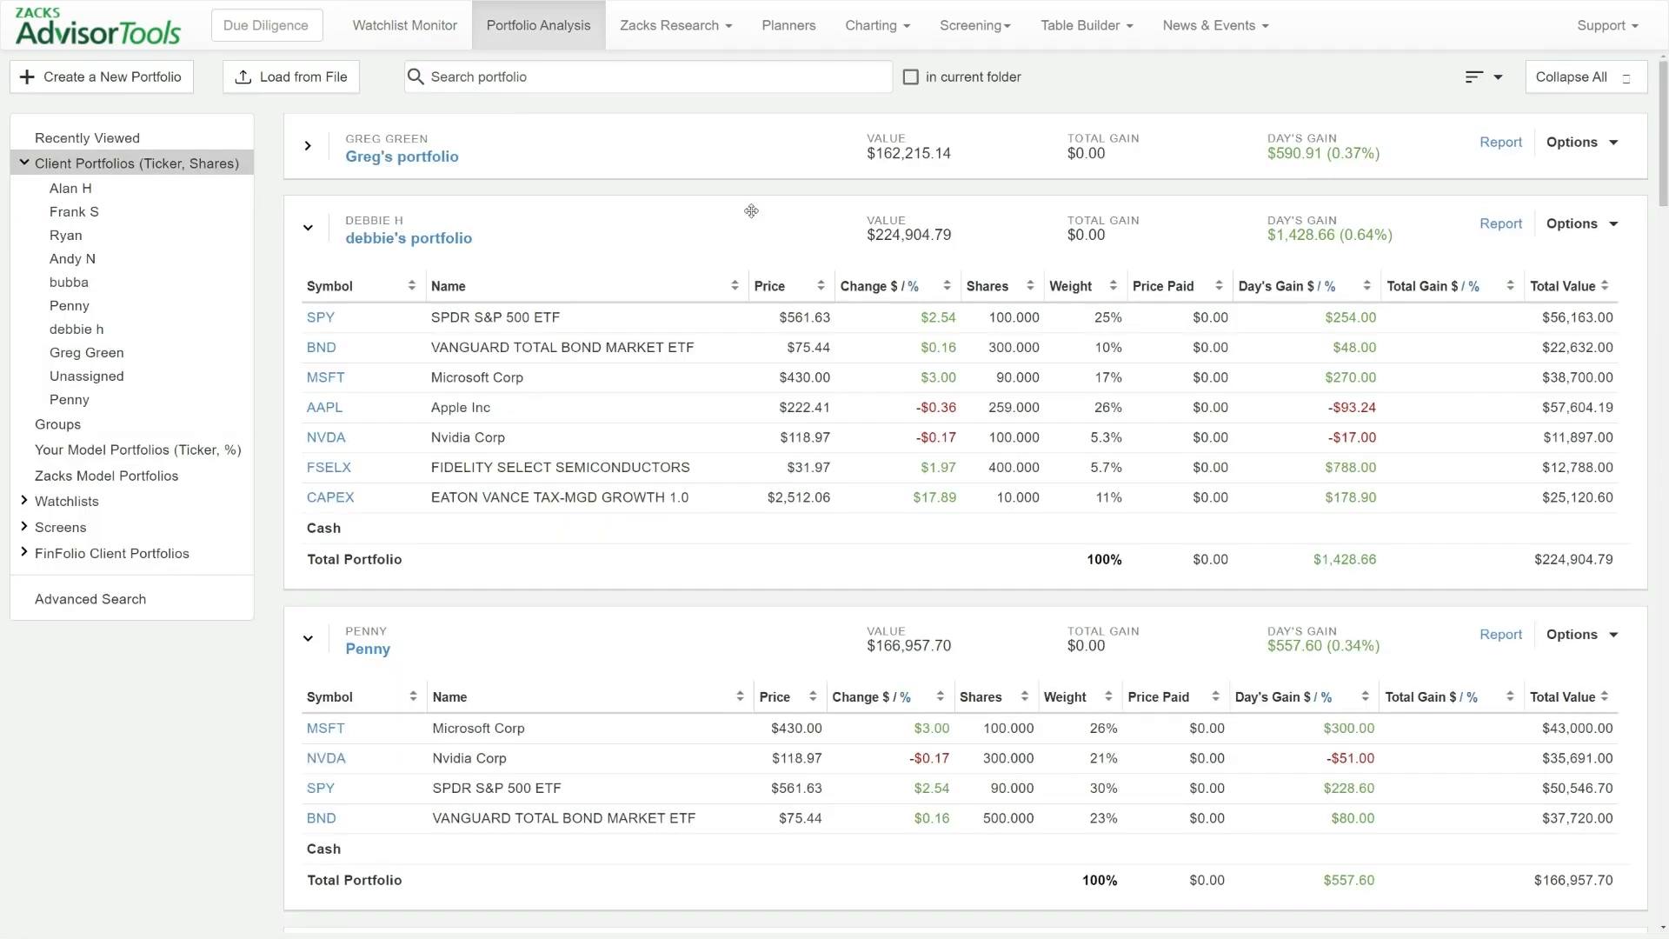
click(1577, 224)
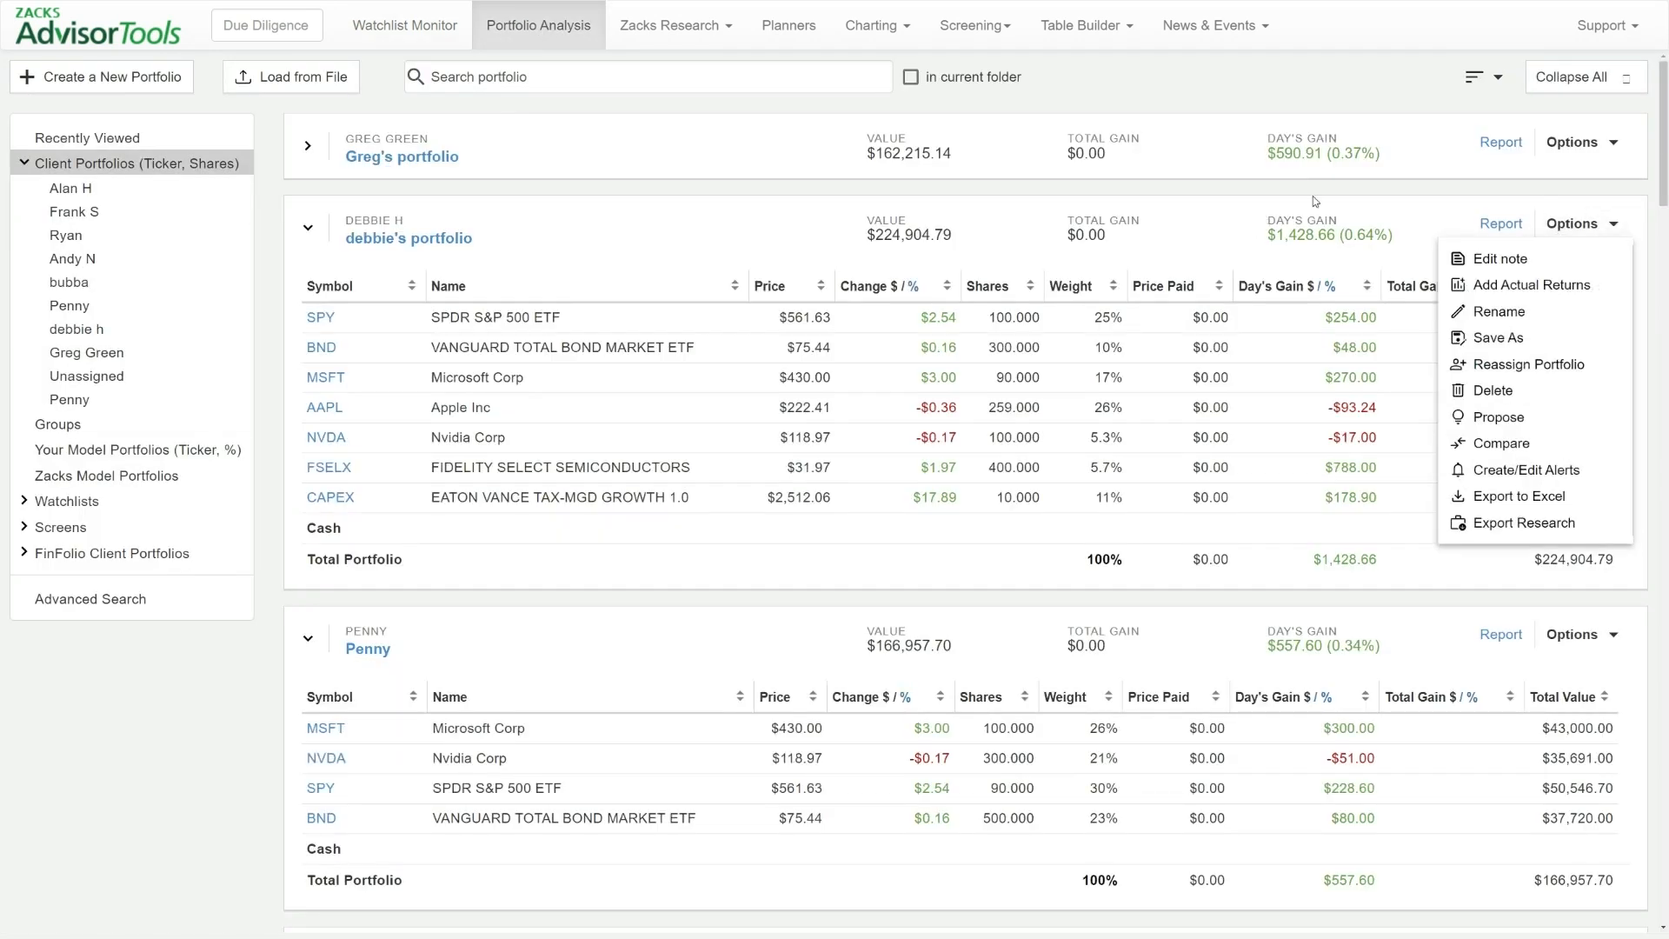
click(1045, 249)
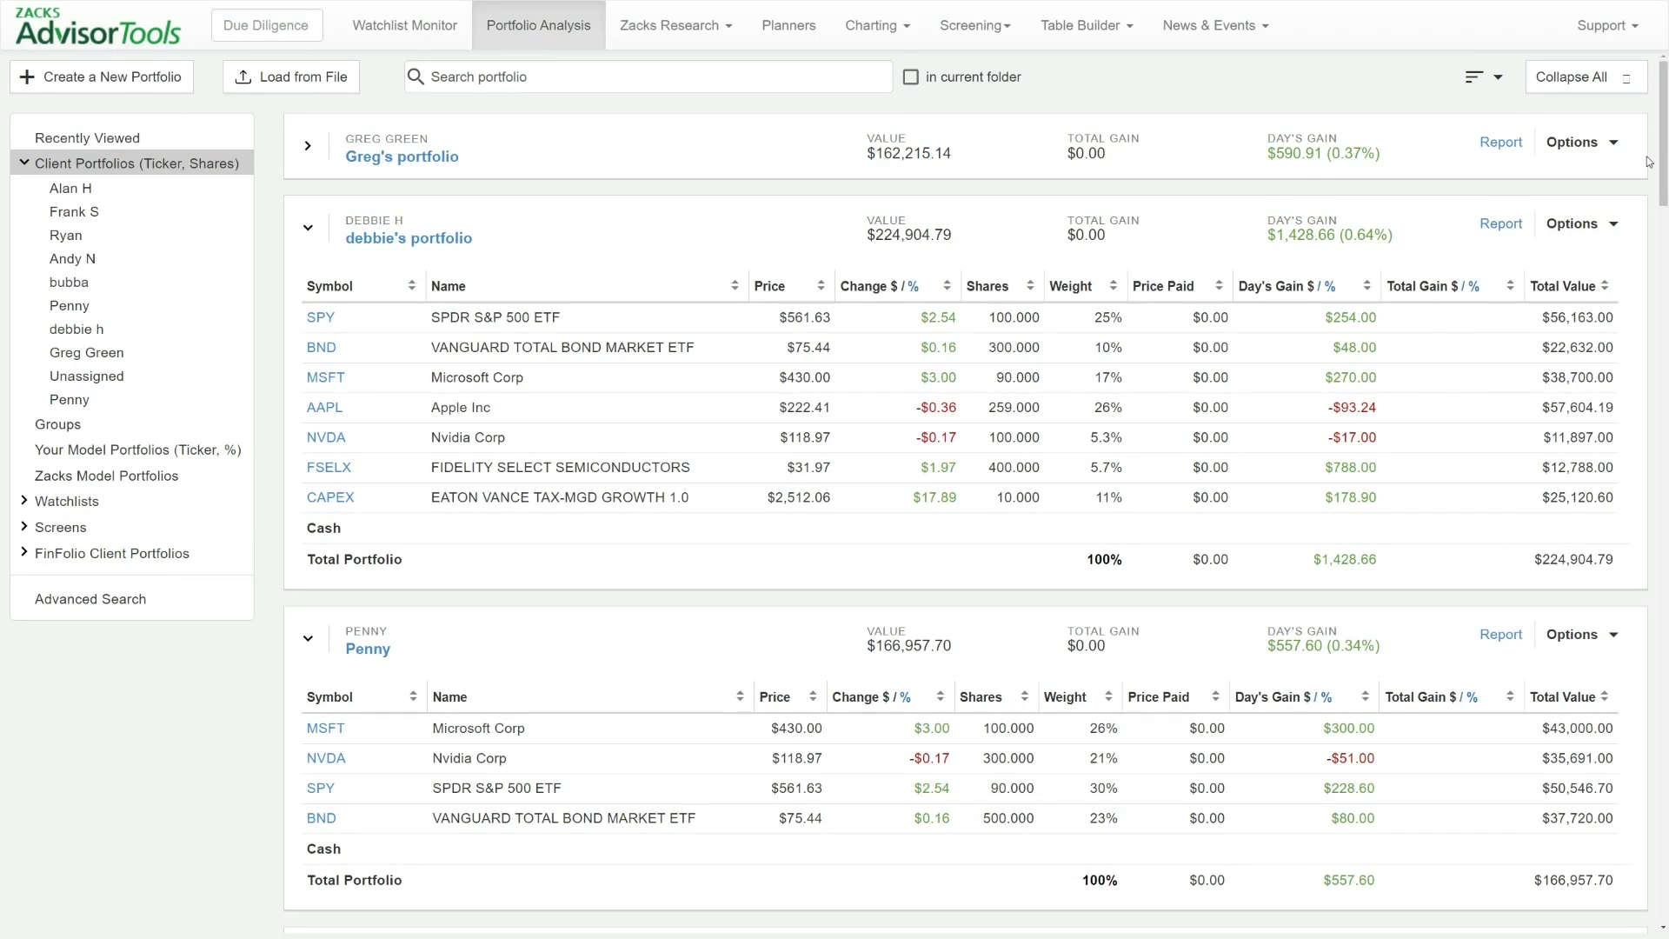
click(1578, 227)
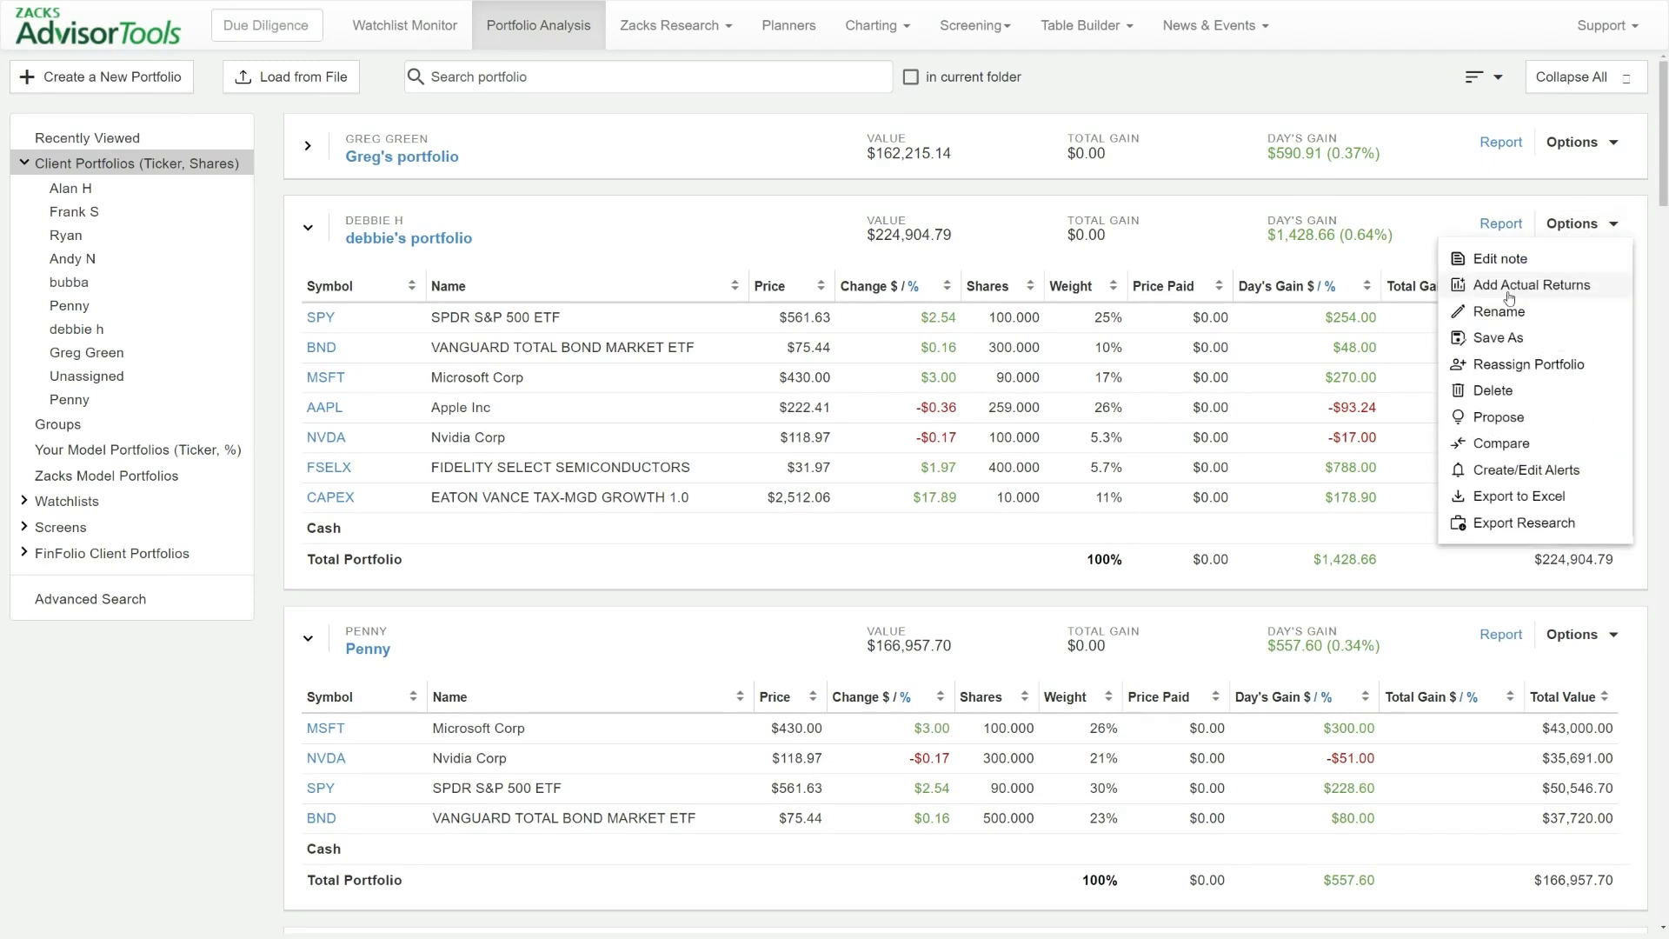
click(1502, 474)
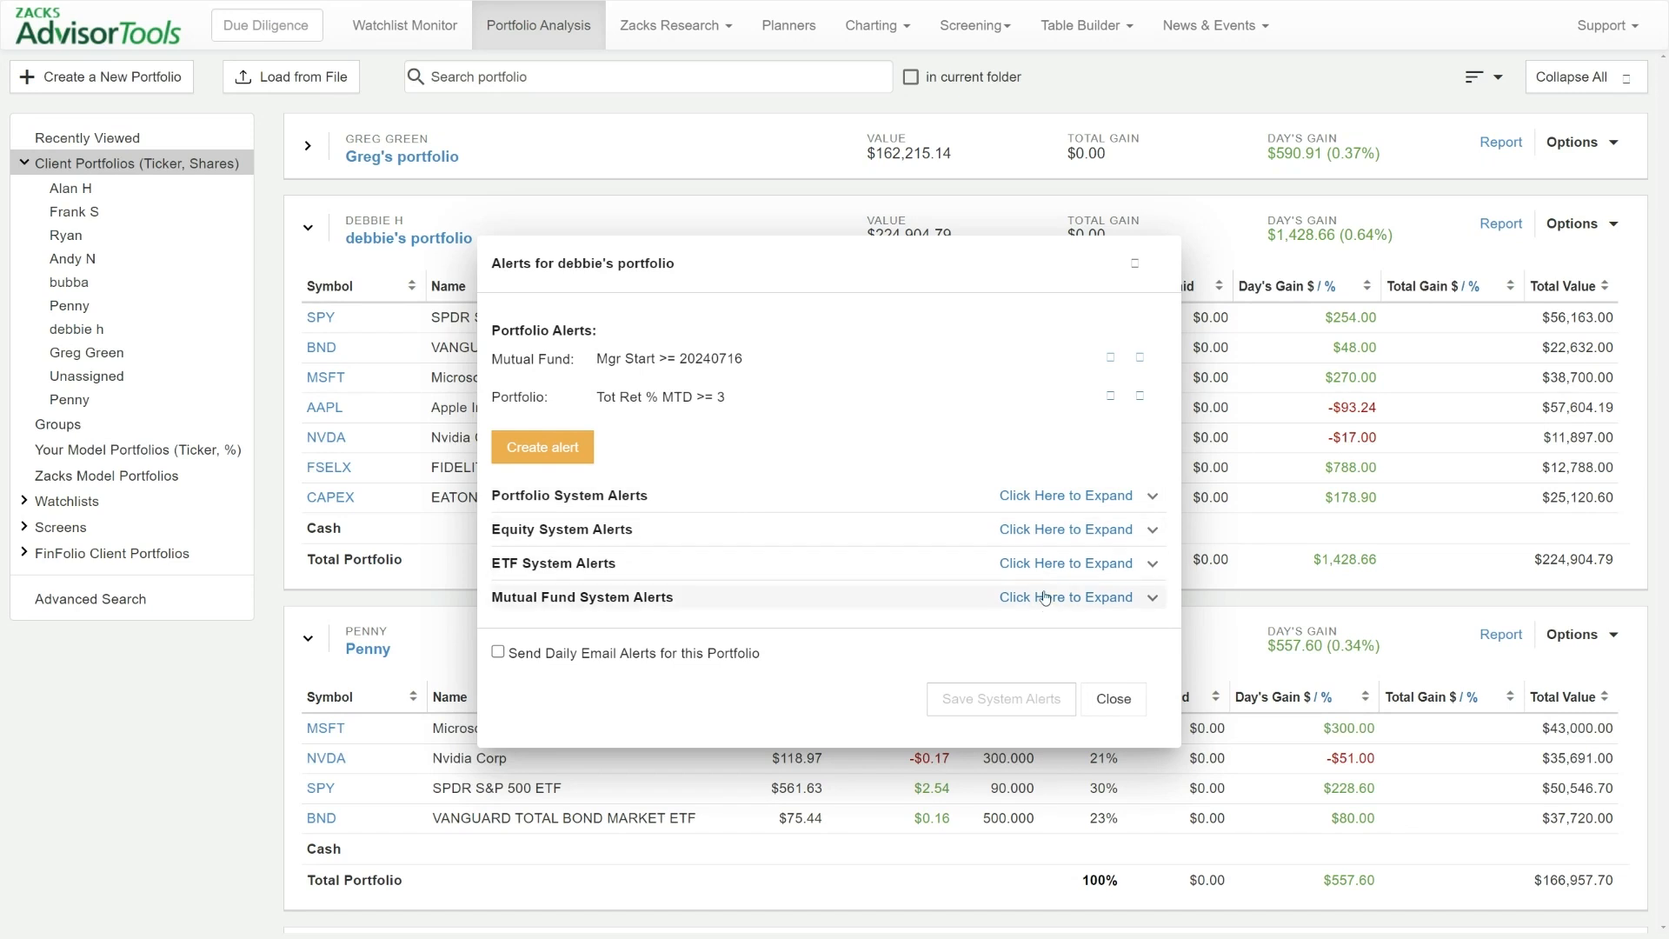
click(1040, 528)
click(1001, 682)
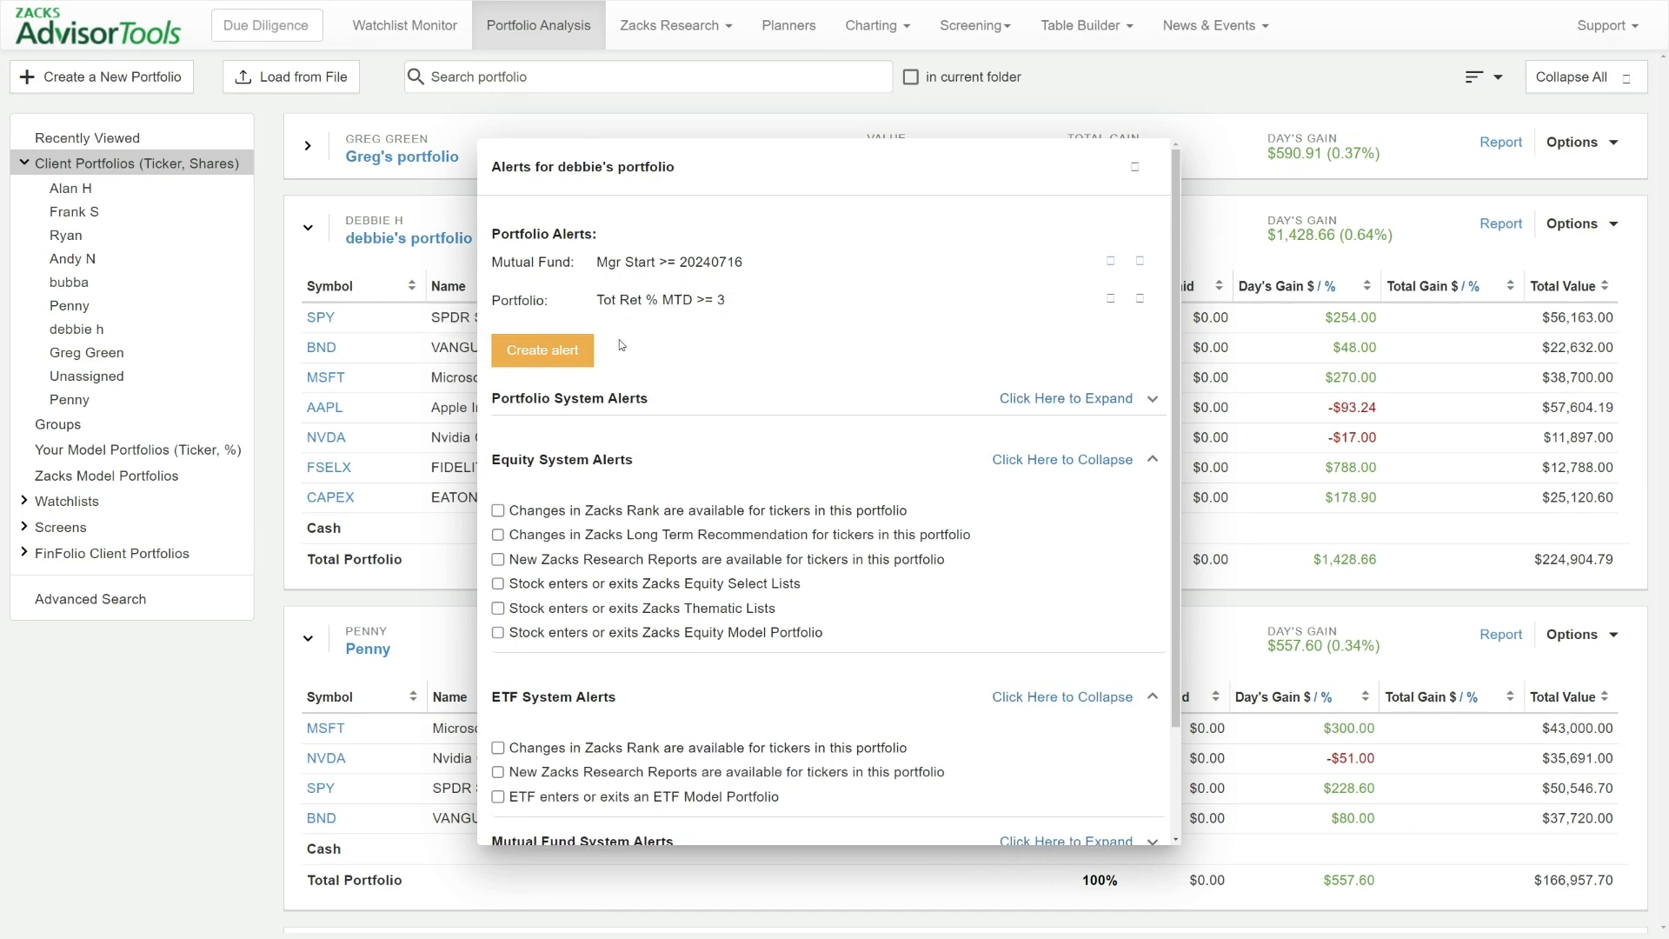
Review the Equity, ETF and Mutual Fund types in a new portfolio alert, close it unsaved and examine the portfolio's alert settings
click(557, 365)
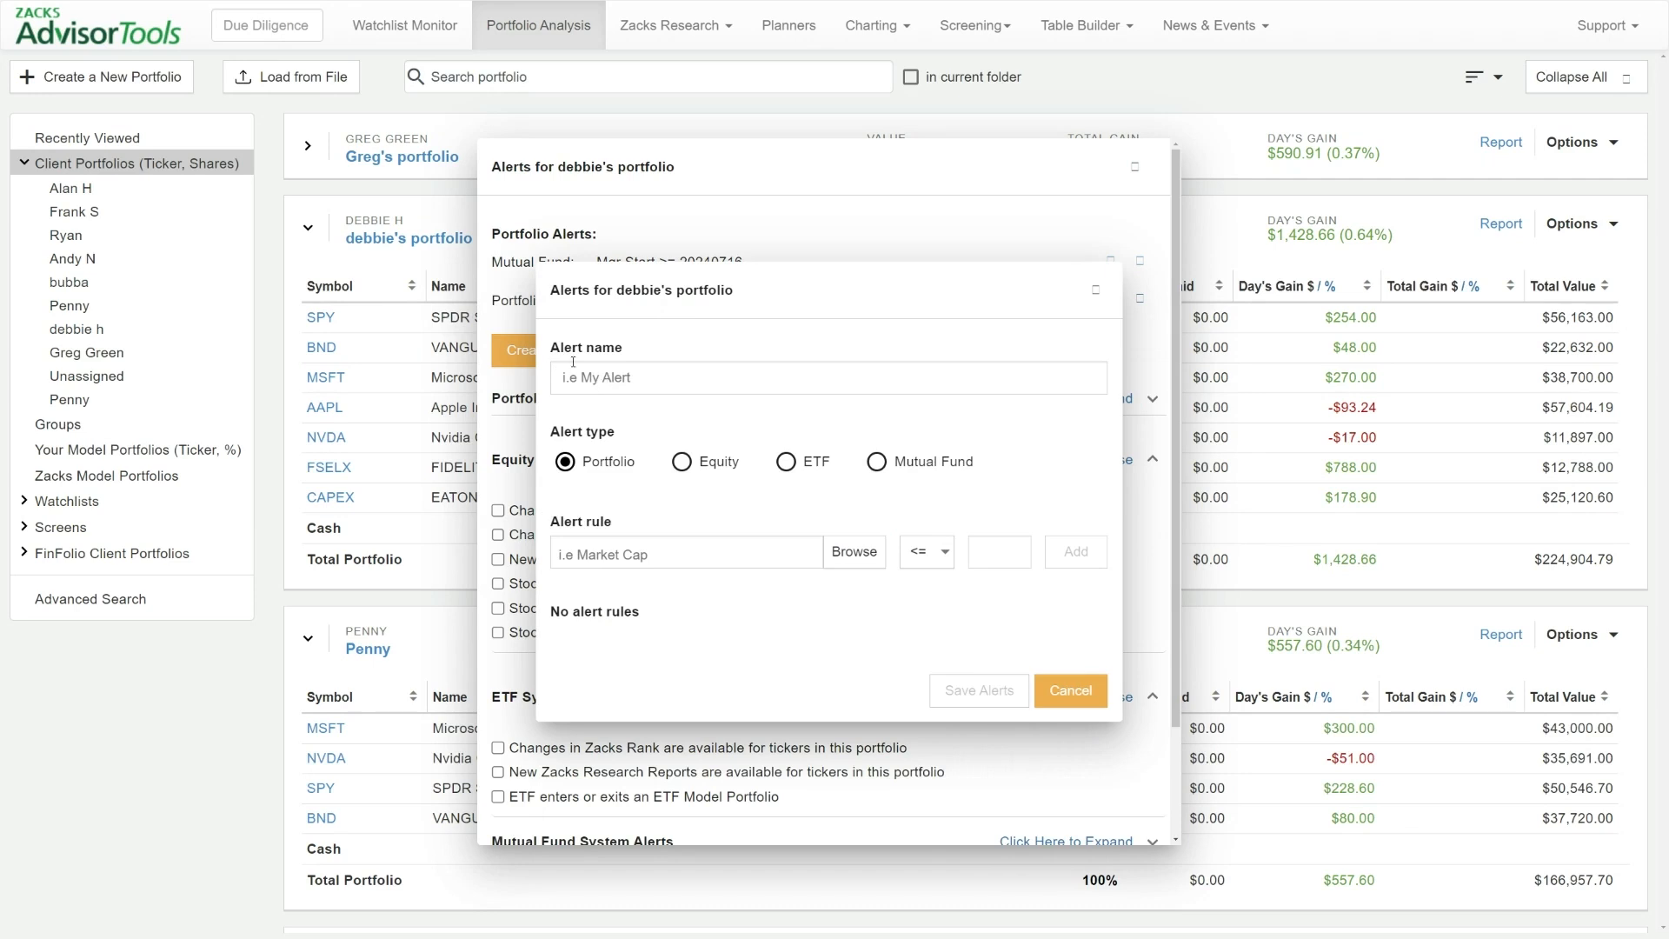
click(701, 469)
click(786, 466)
click(883, 466)
click(1095, 290)
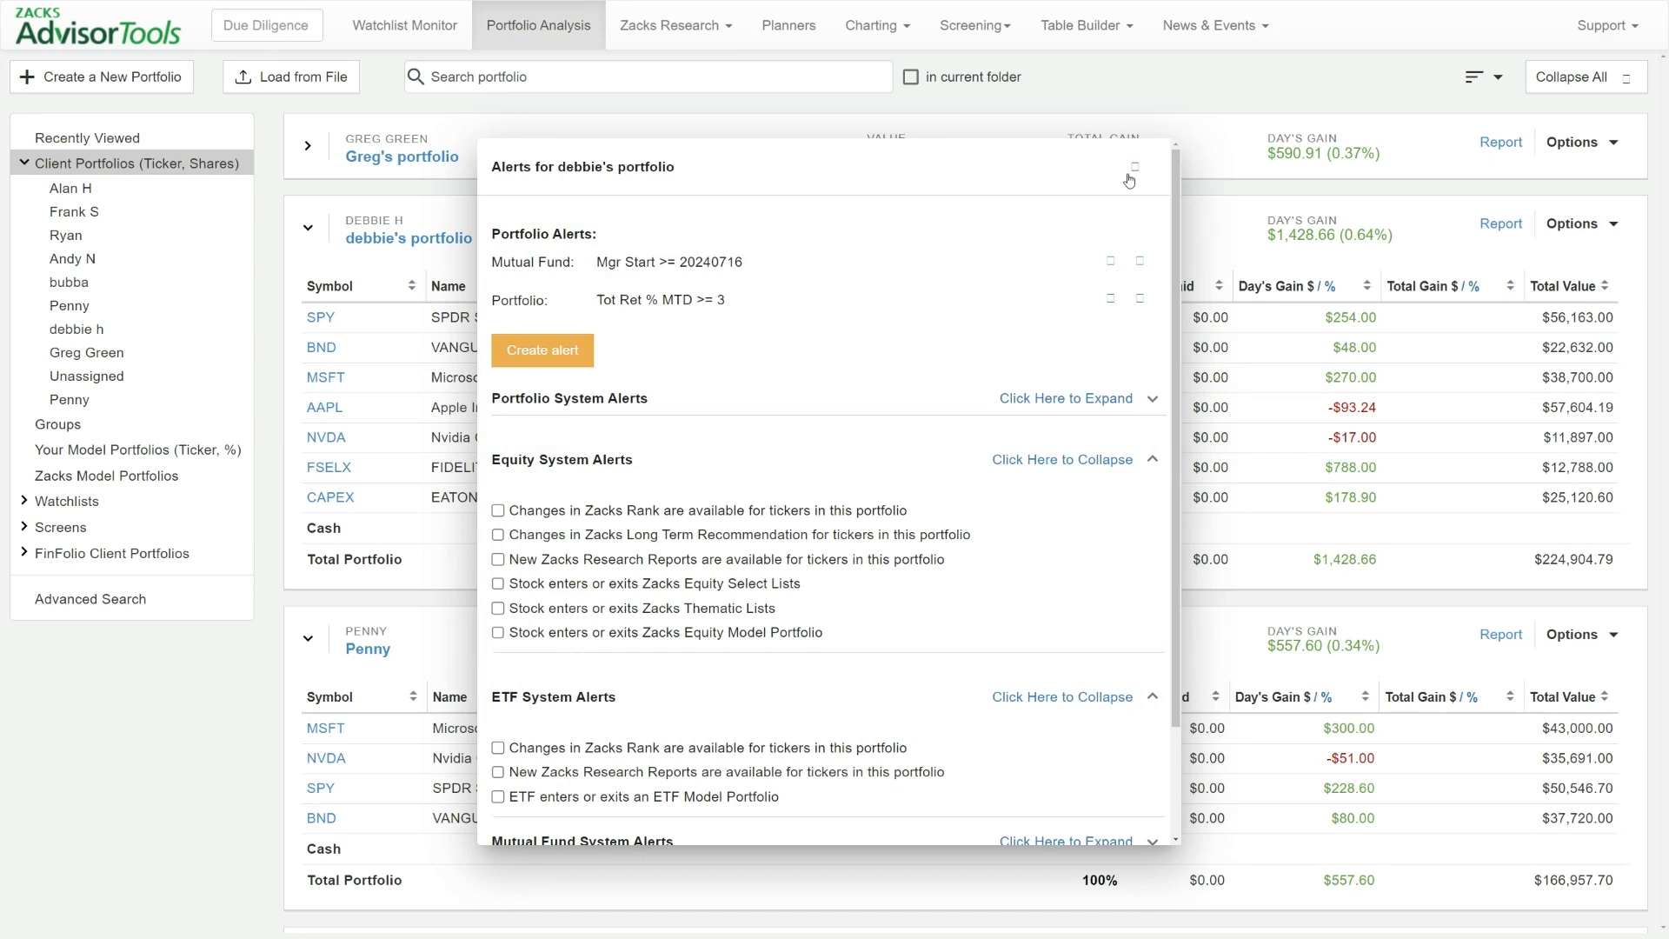
scroll(695, 290, down, 1)
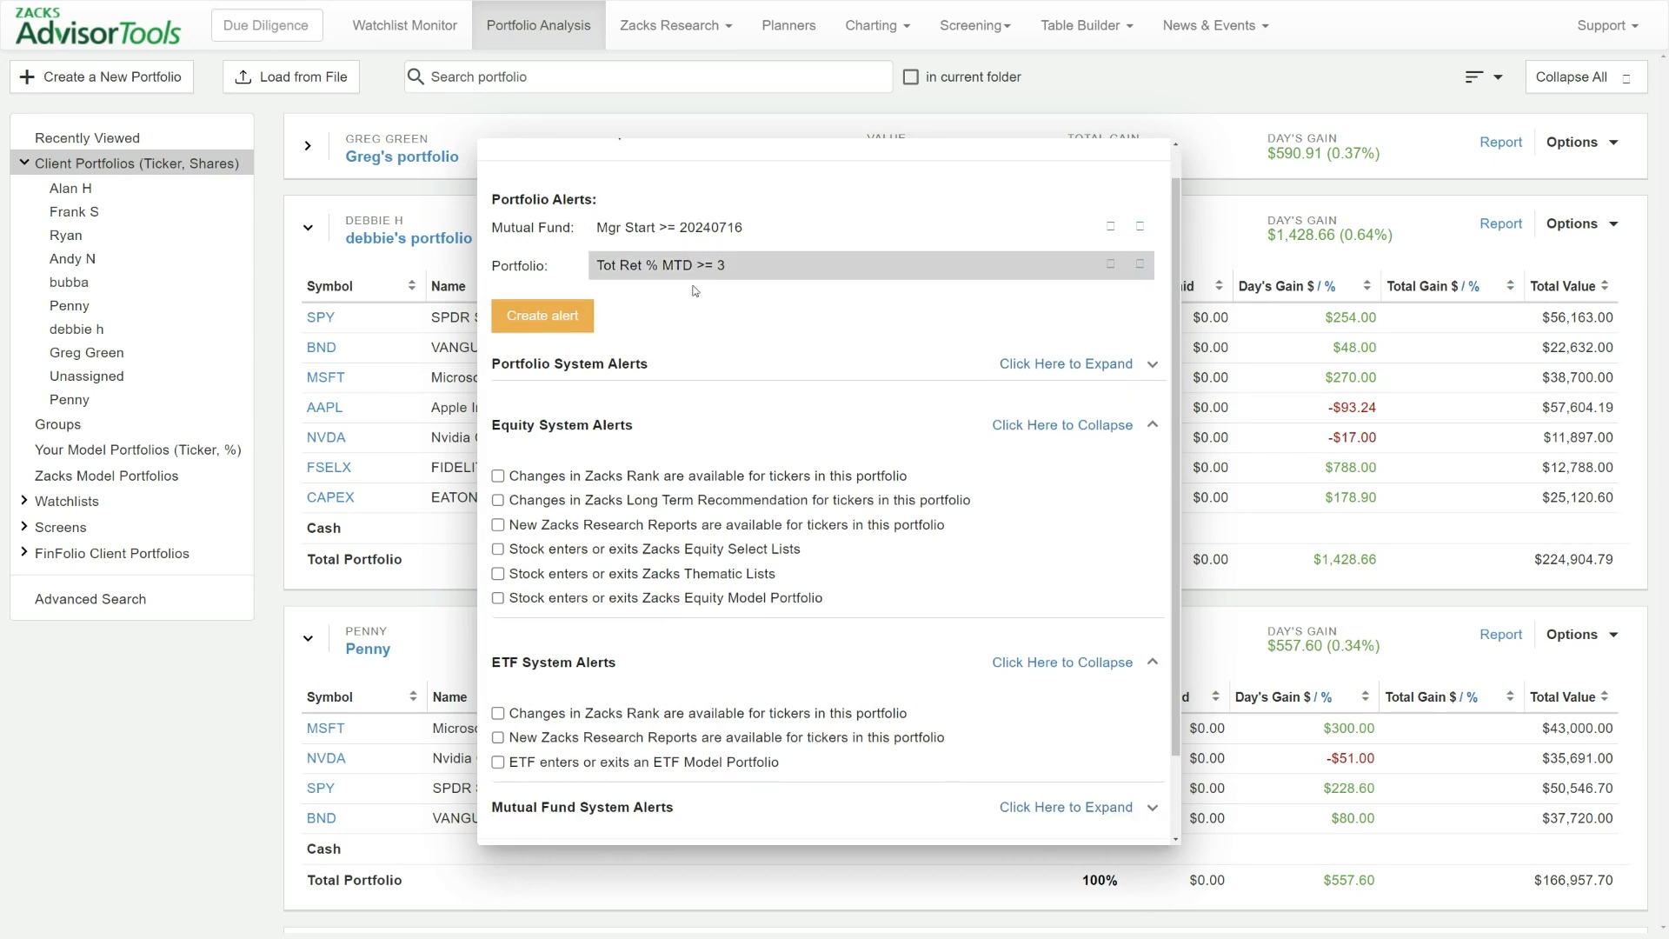
scroll(696, 290, down, 1)
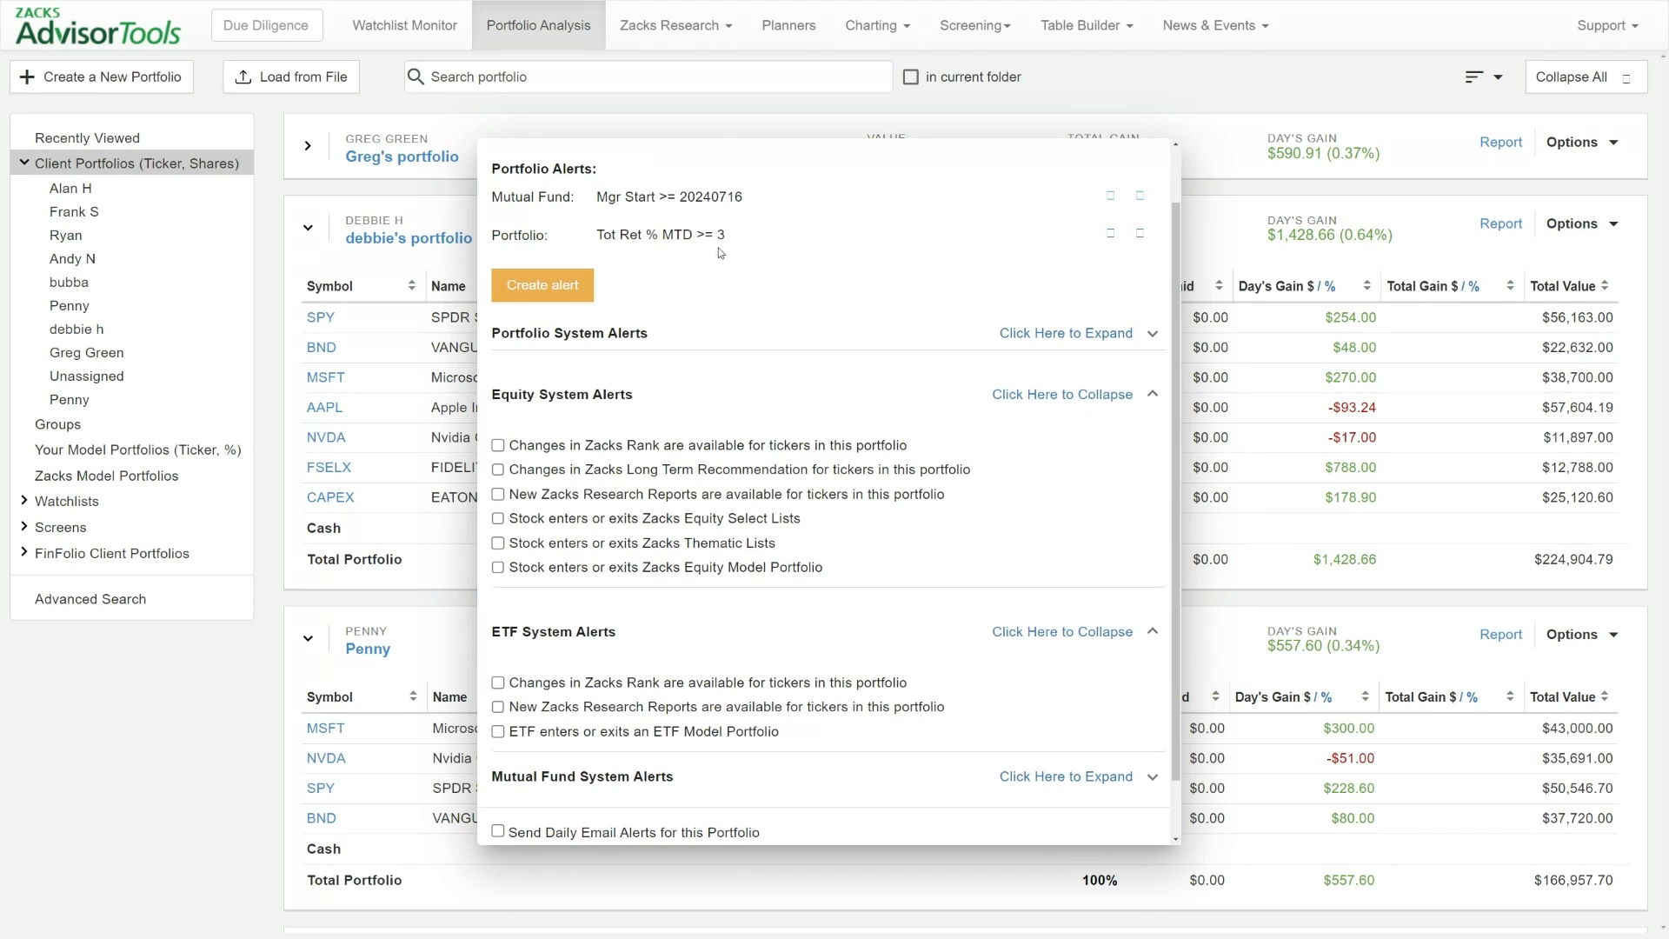
scroll(999, 187, up, 2)
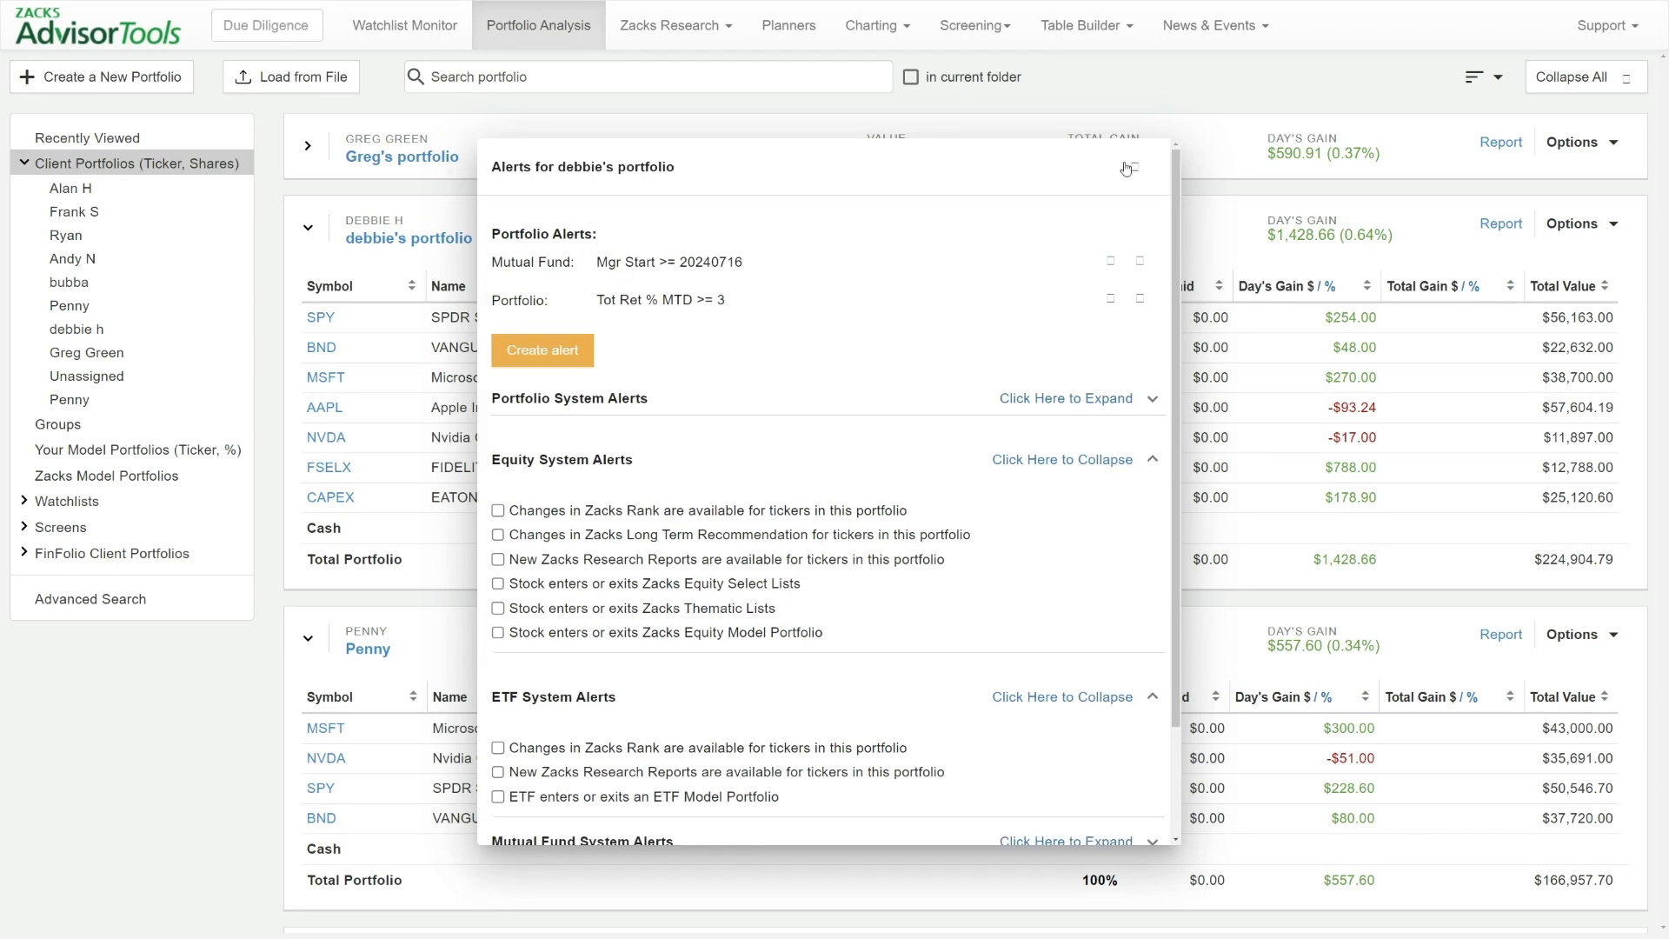